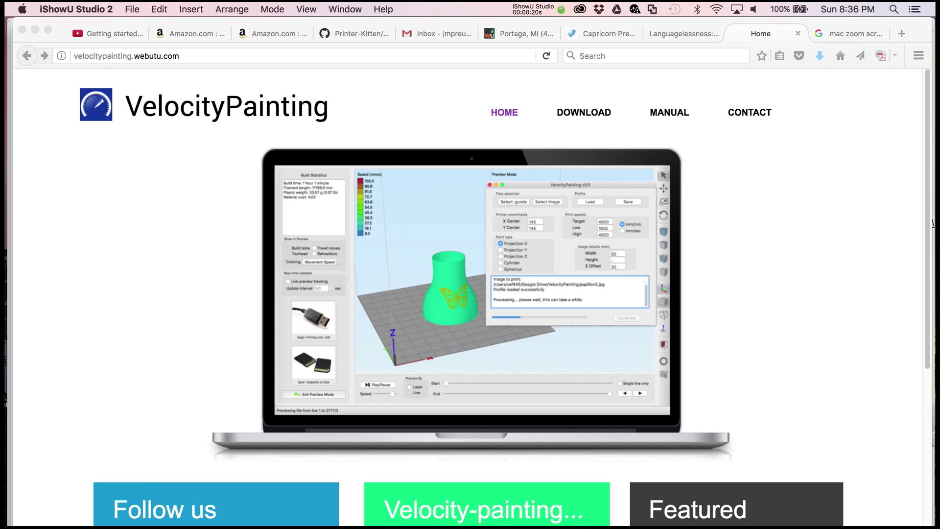
# Open the VelocityPainting download page and review the latest release and its versions for each operating system
pyautogui.click(584, 113)
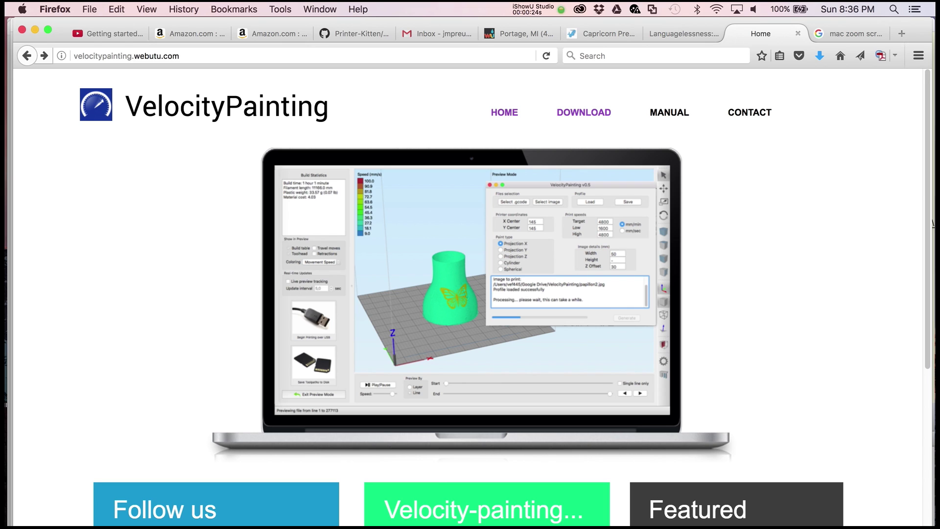
pyautogui.click(584, 112)
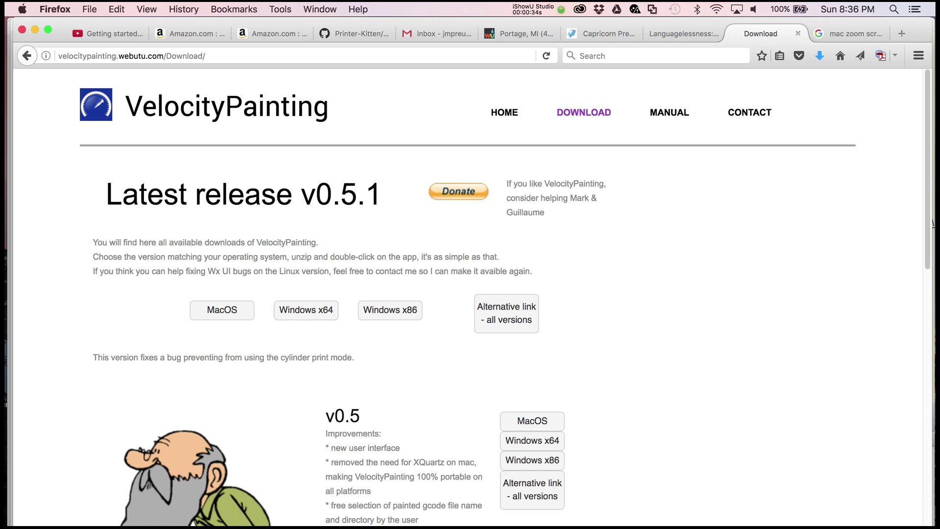
pyautogui.scroll(-4, 470, 294)
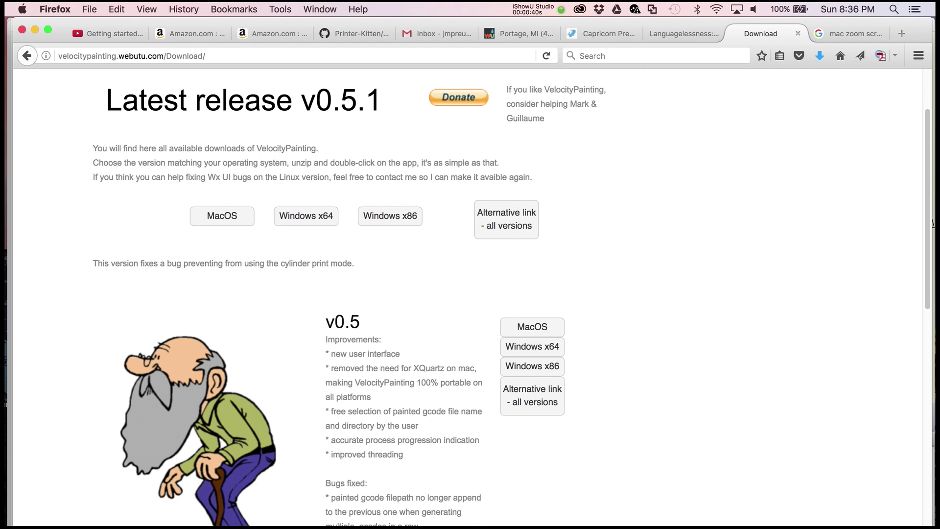
pyautogui.scroll(4, 470, 294)
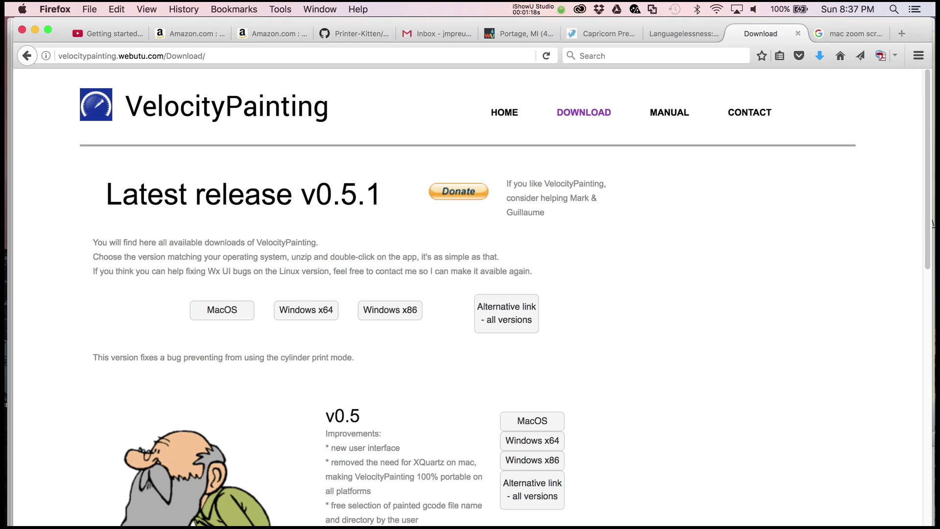
# Open the VelocityPainting user manual and read the recommendations and the numbered explanation of the interface
pyautogui.click(669, 112)
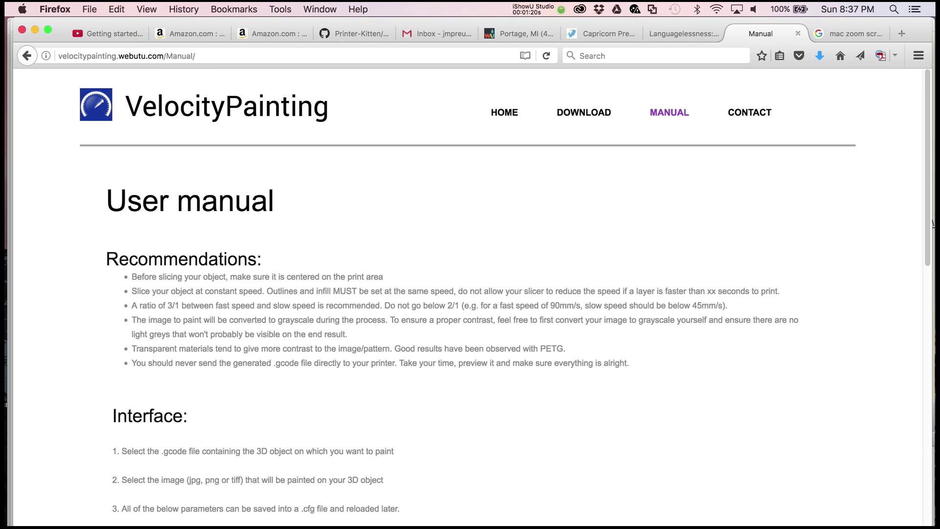
pyautogui.scroll(-5, 933, 223)
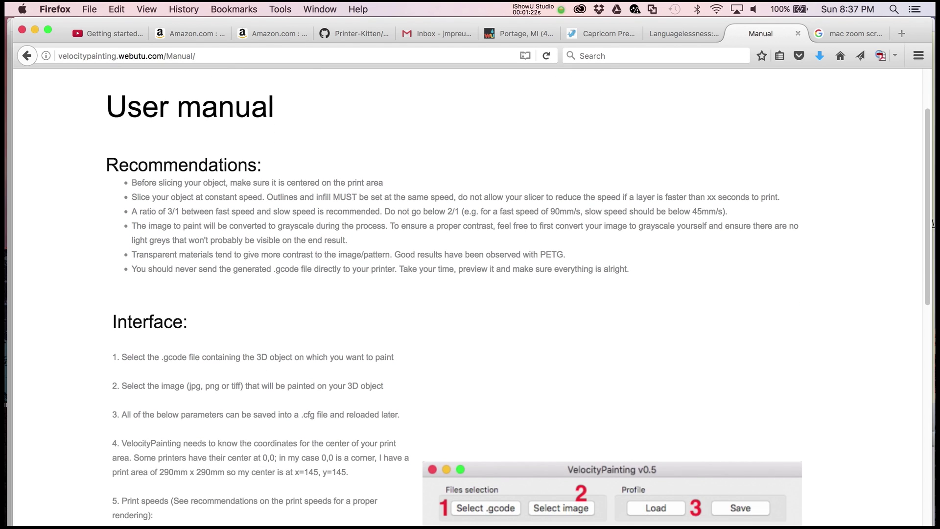
pyautogui.scroll(-1, 933, 223)
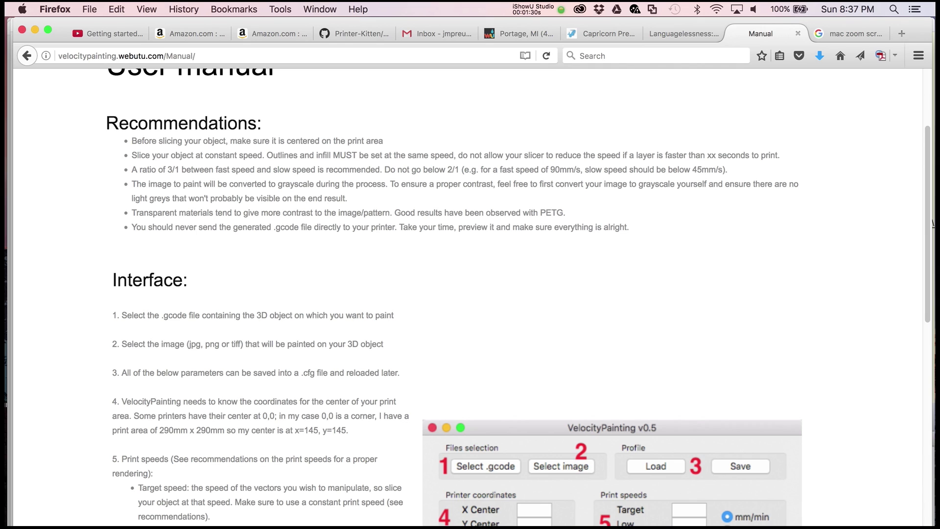
pyautogui.scroll(-5, 933, 224)
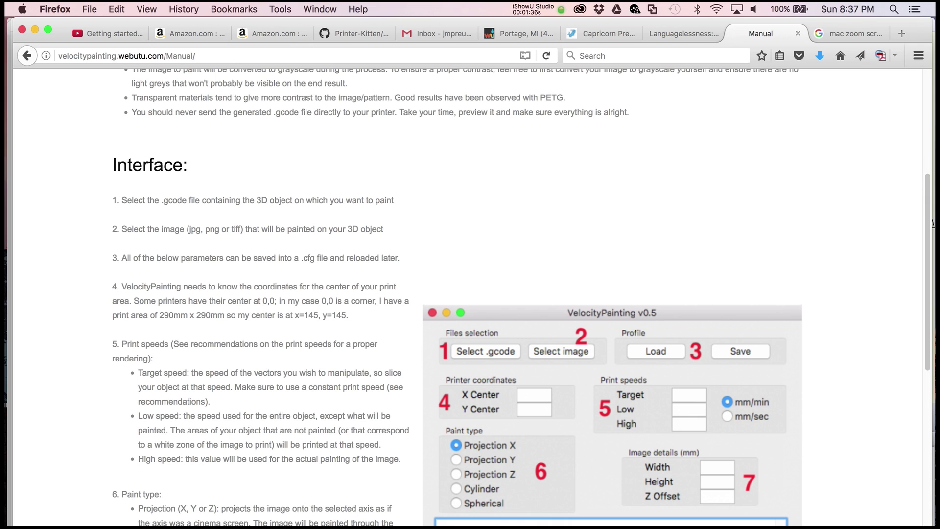
pyautogui.scroll(-2, 933, 223)
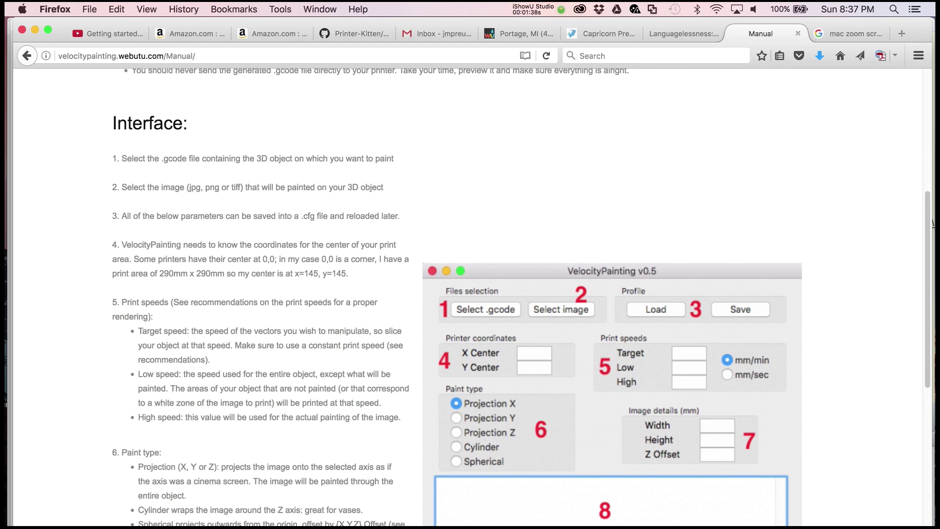
pyautogui.scroll(-12, 933, 224)
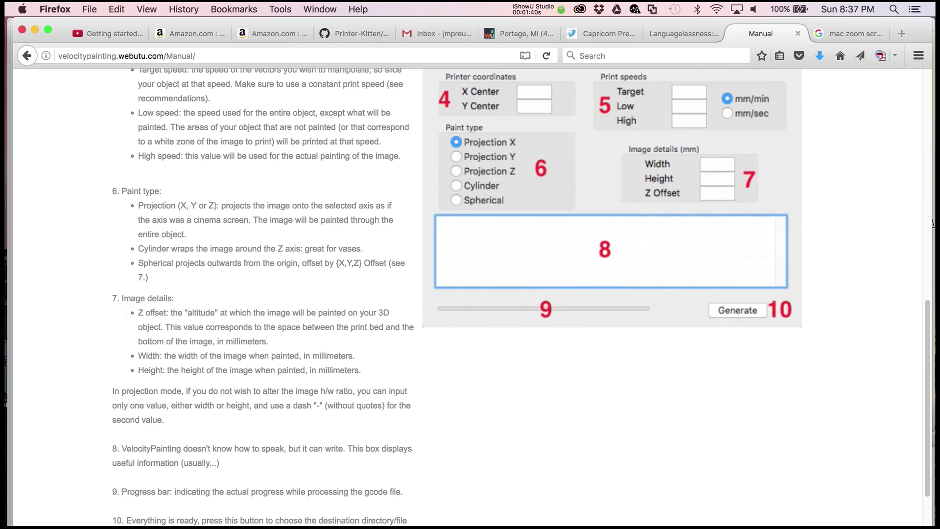
pyautogui.scroll(20, 933, 223)
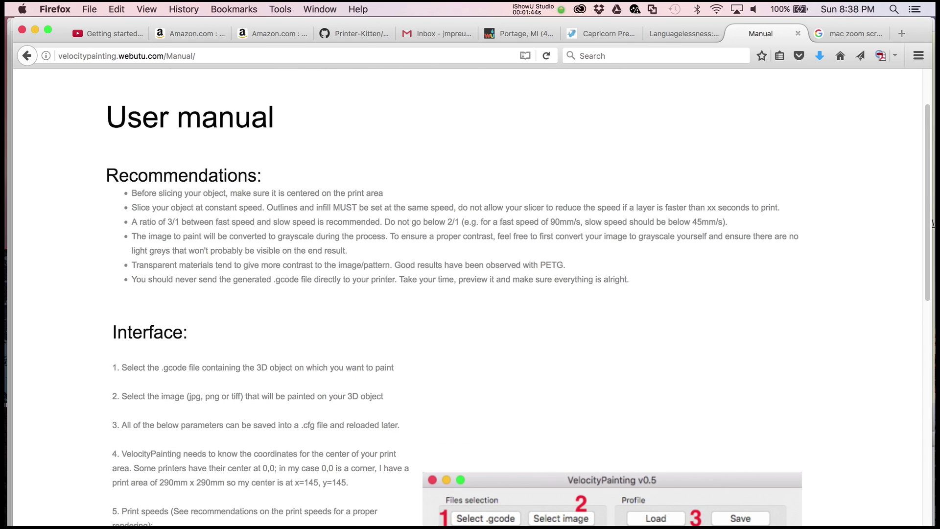
# Put the browser away, switch to Slic3r and examine the test cylinder's placement on the print bed
pyautogui.click(35, 29)
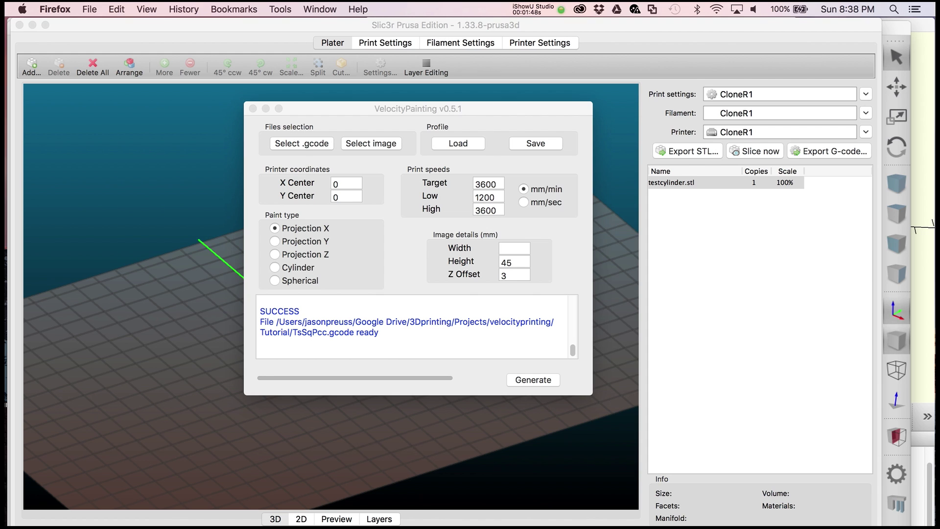
pyautogui.moveTo(343, 109)
pyautogui.mouseDown()
pyautogui.moveTo(397, 105)
pyautogui.moveTo(355, 107)
pyautogui.mouseUp()
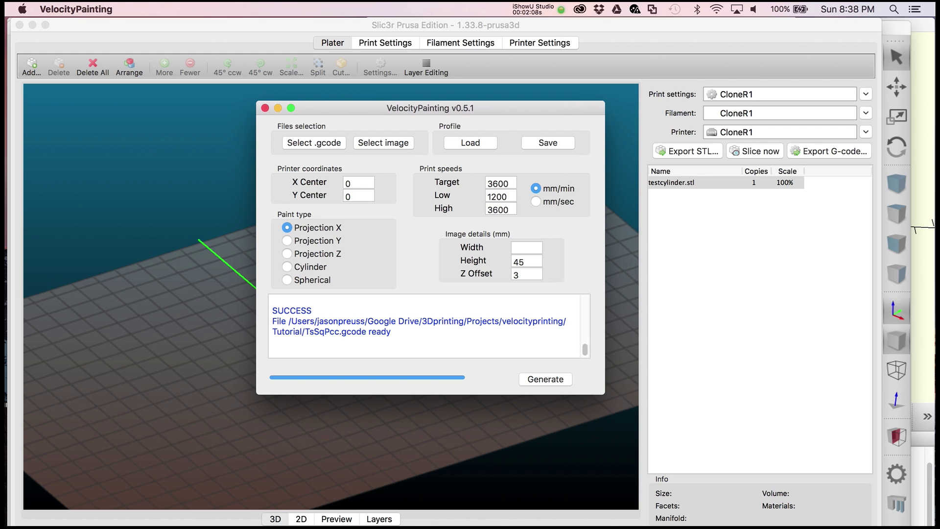
pyautogui.press('super+Tab')
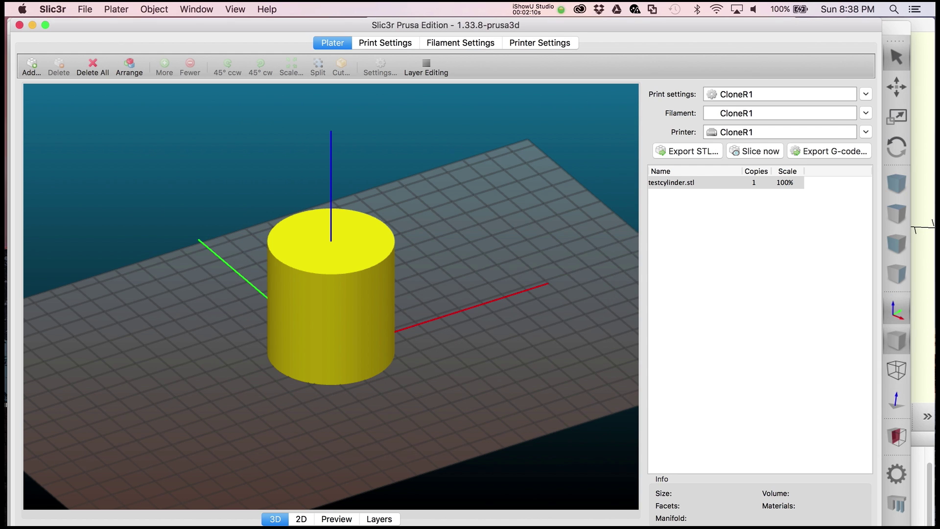
pyautogui.moveTo(470, 343); pyautogui.dragTo(445, 346)
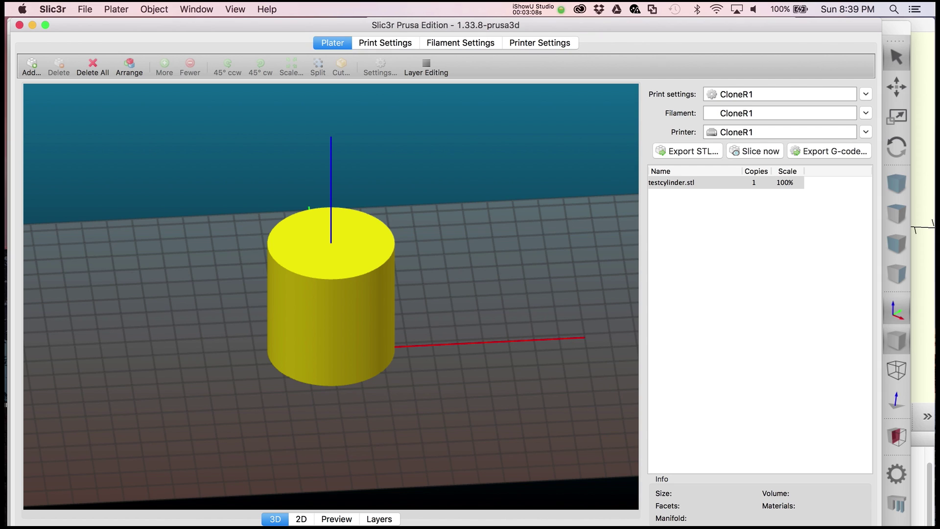
# Review the CloneR1 print profile's layer and perimeter, infill, skirt and brim, and support material settings
pyautogui.click(385, 43)
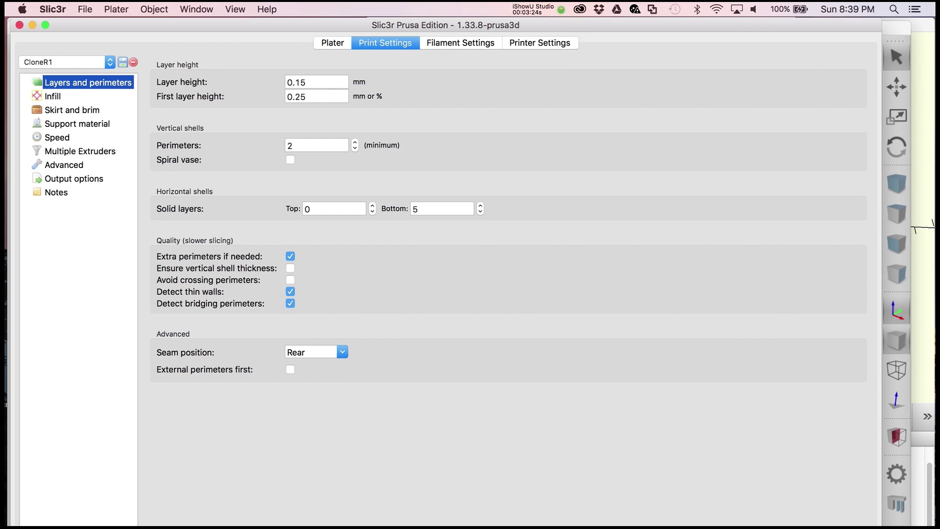
pyautogui.click(53, 96)
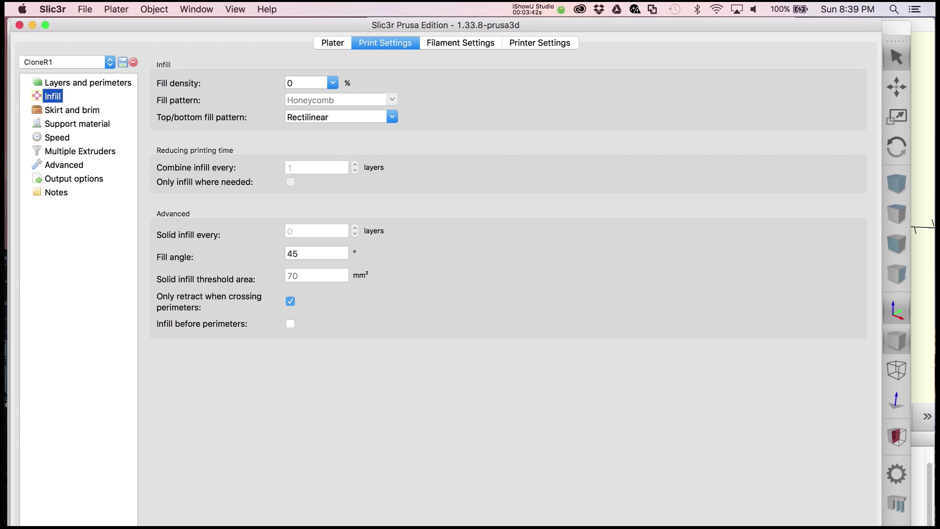
pyautogui.click(72, 110)
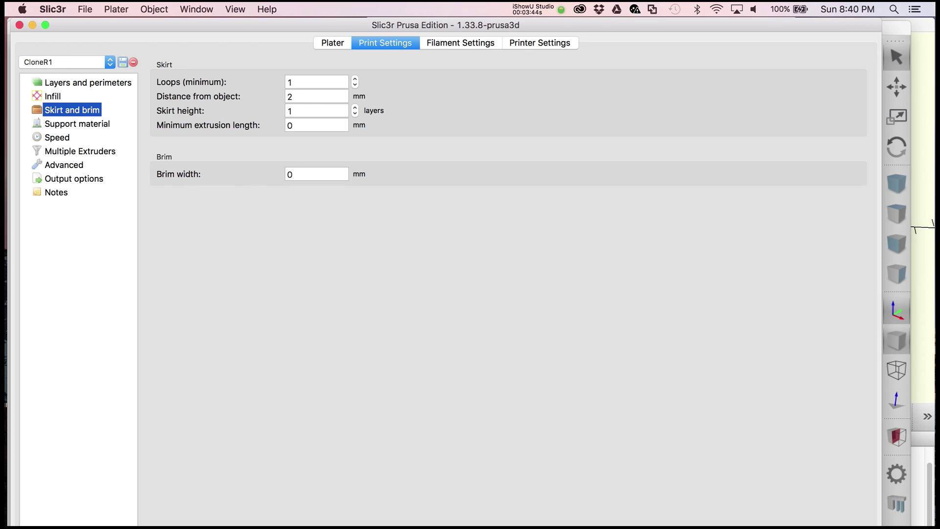
pyautogui.click(76, 124)
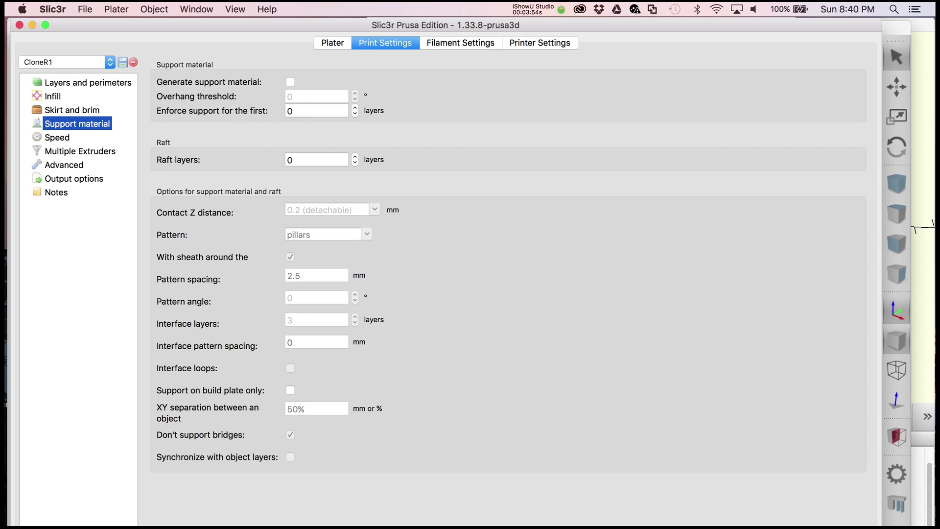
# Check the print profile's print-move, travel and first layer speeds, as well as its advanced extrusion settings
pyautogui.click(57, 137)
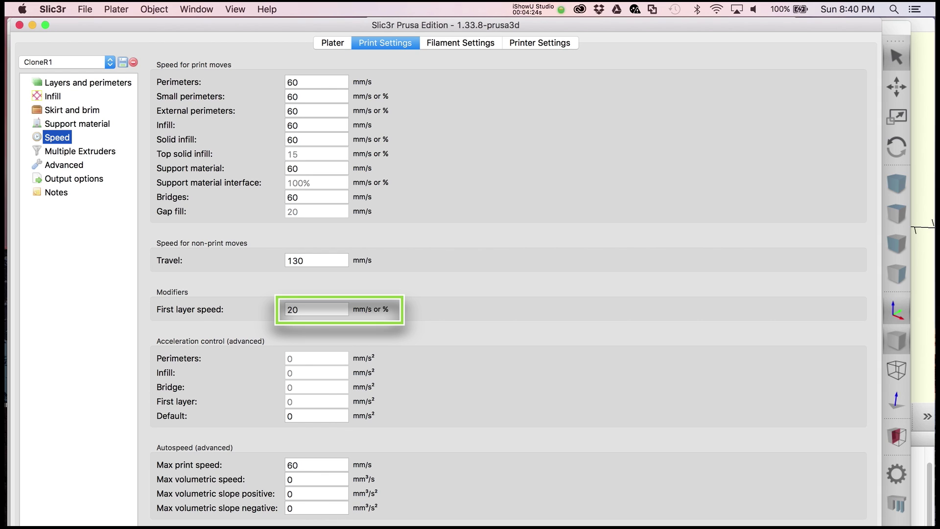
pyautogui.moveTo(299, 313)
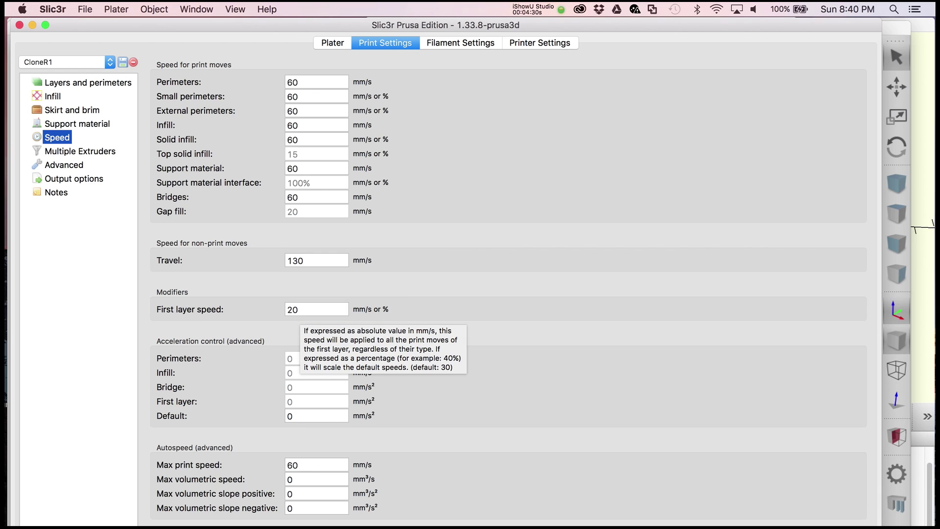
pyautogui.moveTo(314, 263)
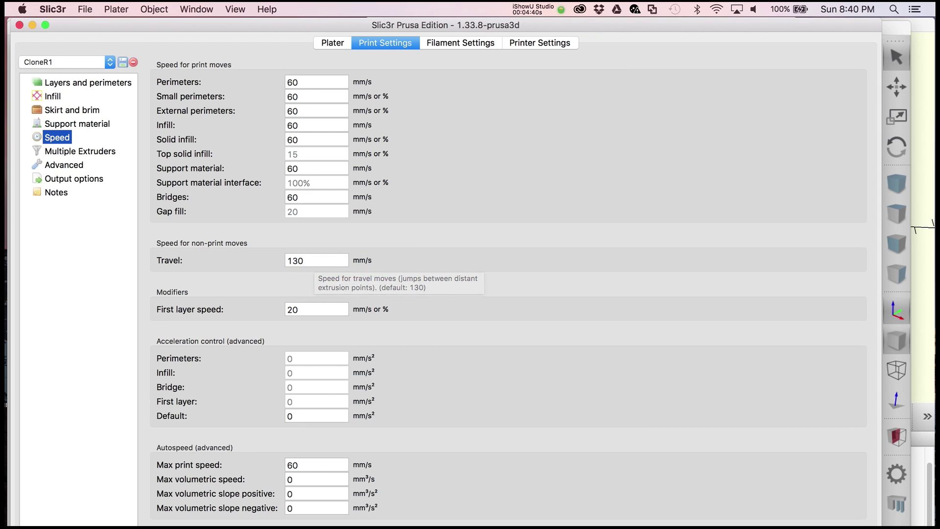
pyautogui.click(64, 164)
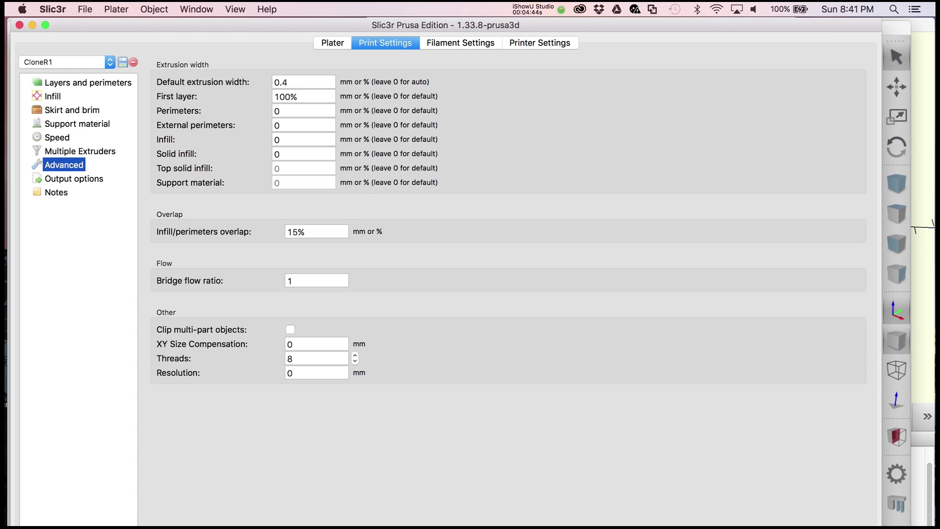
# Look over the filament and printer settings, and return to the print profile's speed settings
pyautogui.press('super+3')
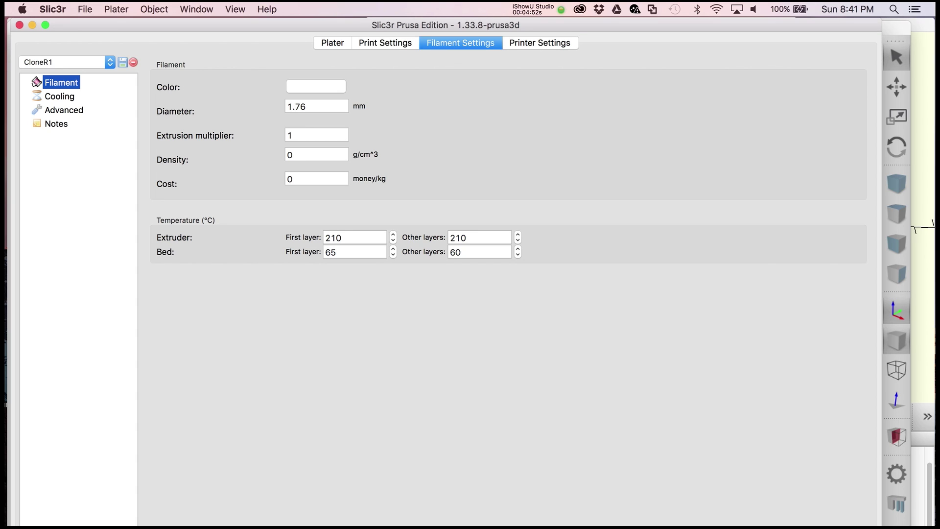
pyautogui.click(540, 43)
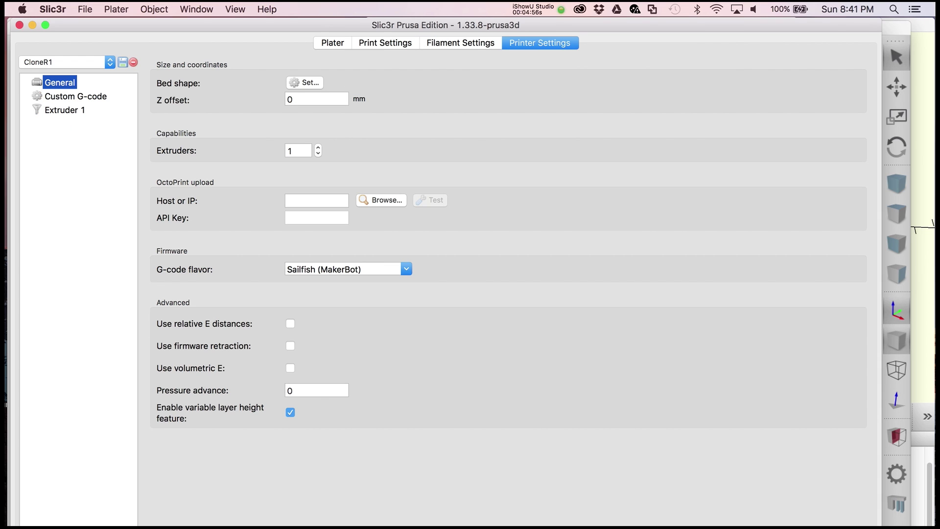
pyautogui.click(386, 43)
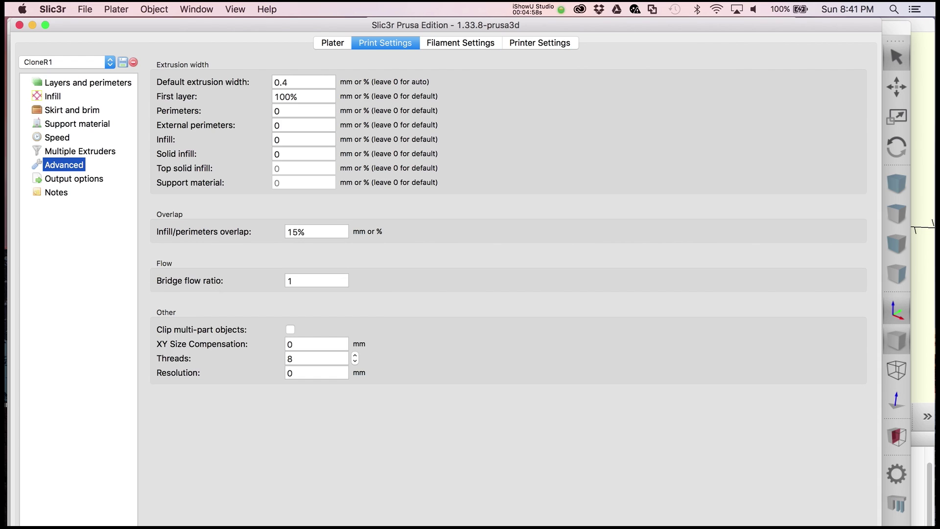
pyautogui.click(461, 44)
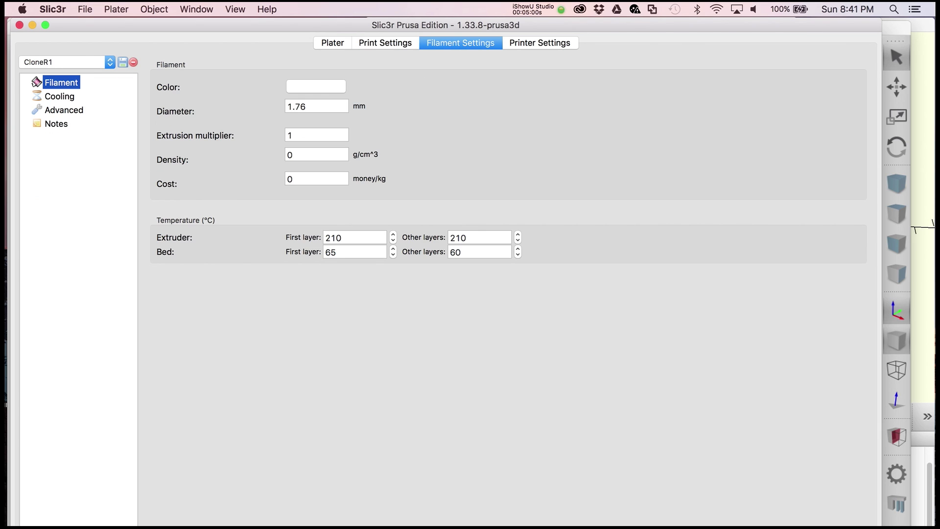
pyautogui.click(385, 43)
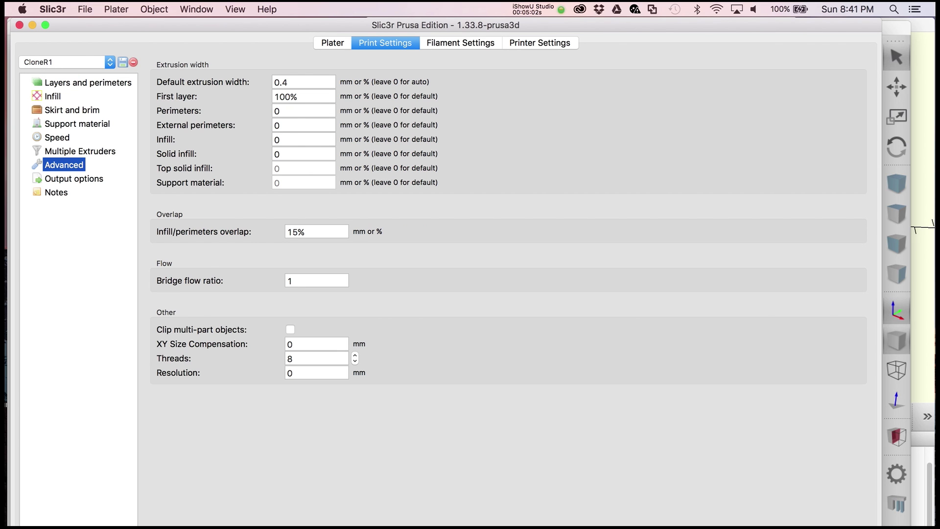
pyautogui.click(57, 137)
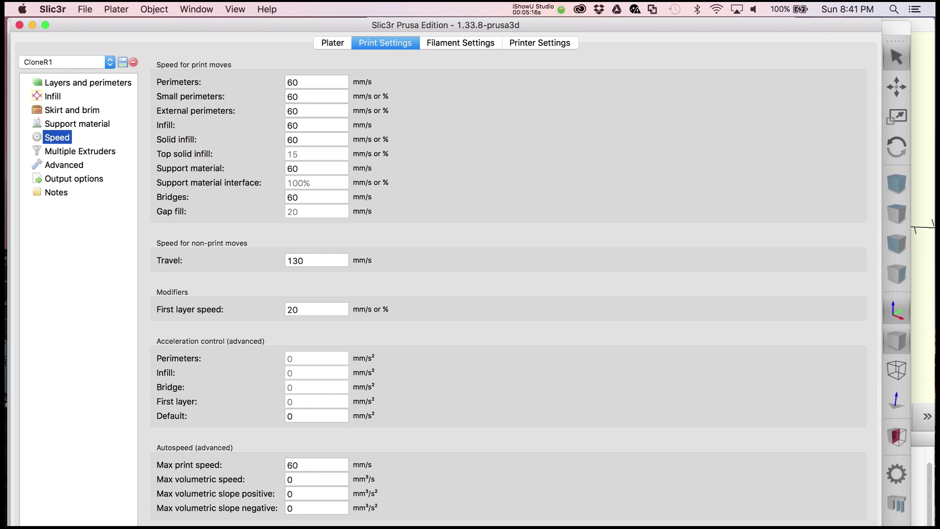
# Leave Slic3r for VelocityPainting and browse the G-code files in the Tutorial folder without choosing one
pyautogui.click(333, 43)
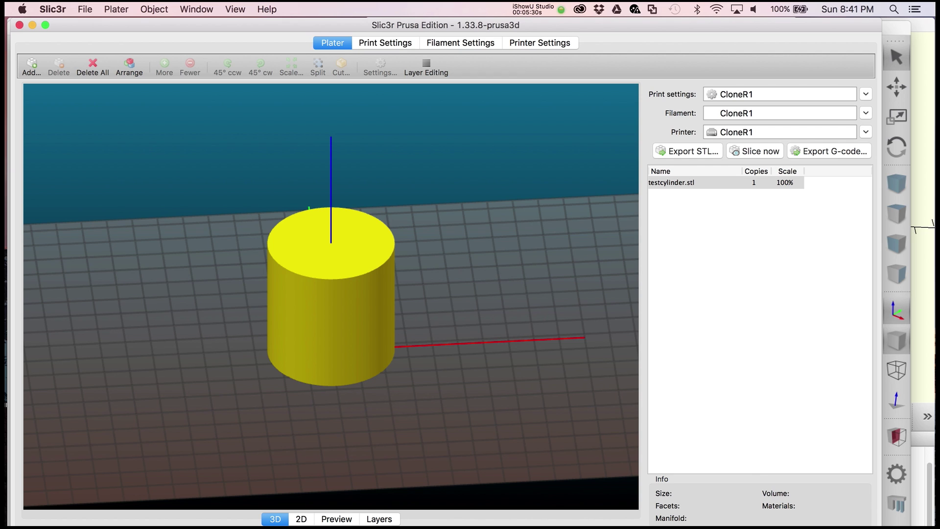
pyautogui.click(32, 24)
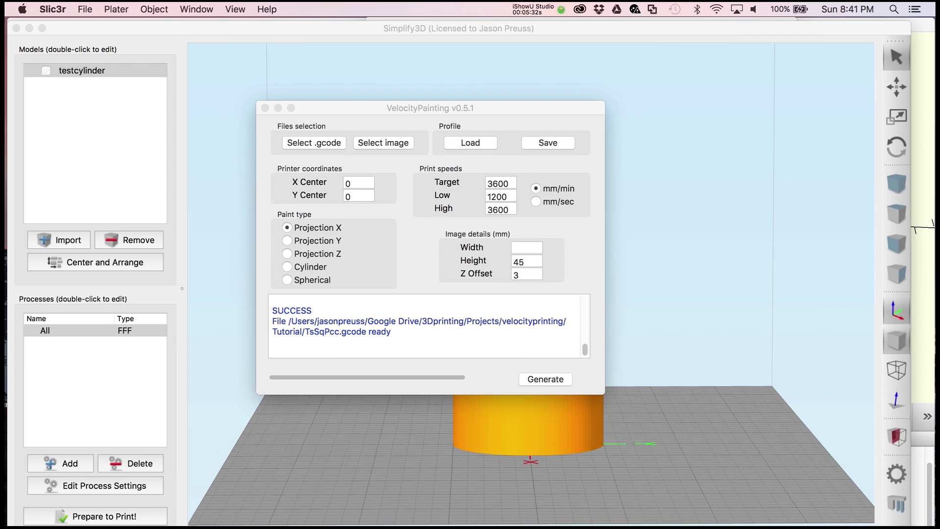
pyautogui.click(314, 142)
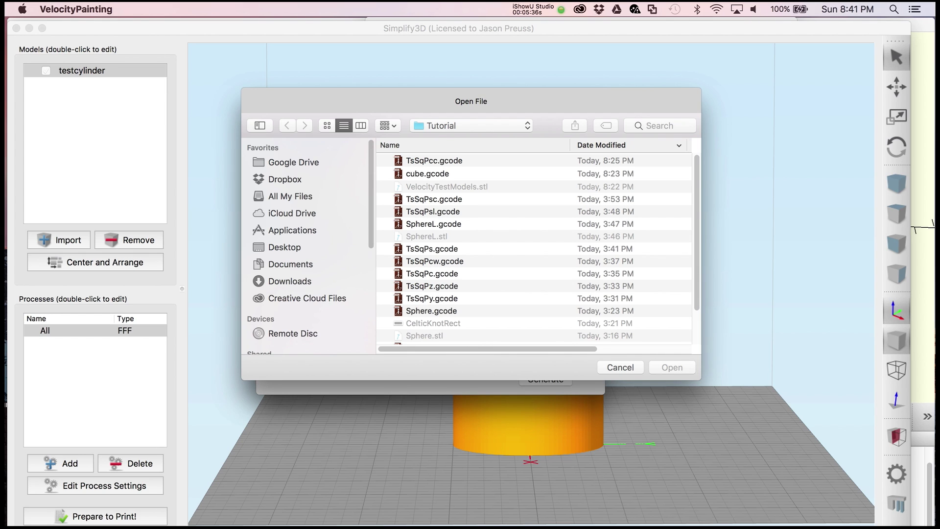
pyautogui.scroll(-2, 534, 249)
pyautogui.scroll(2, 533, 249)
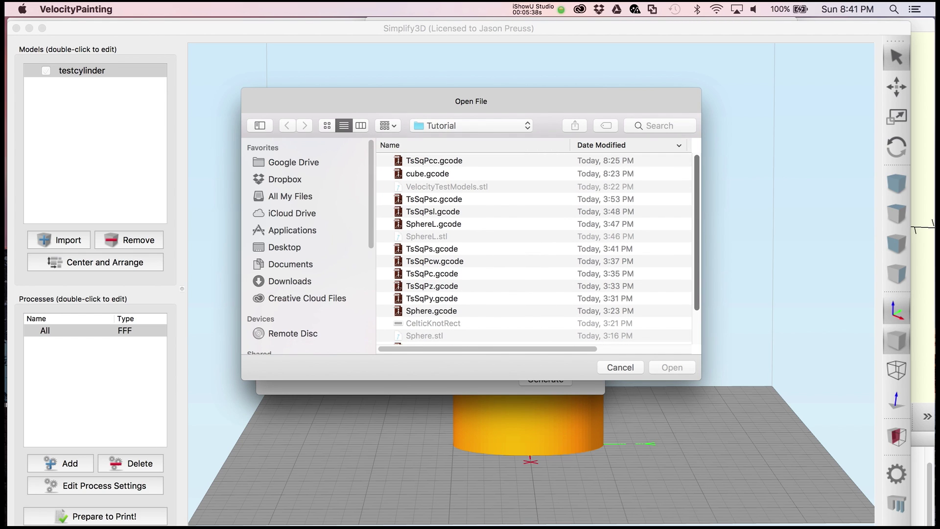
pyautogui.click(620, 367)
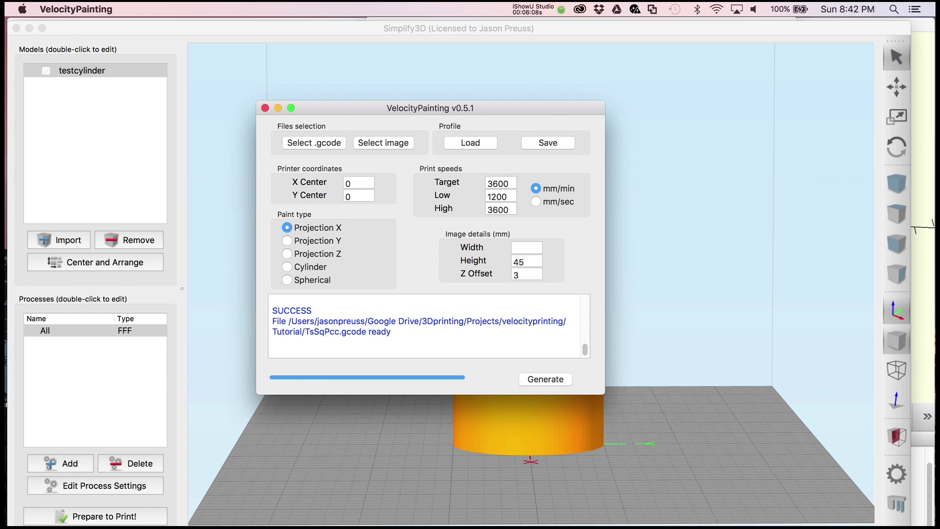
# Look at the Celtic knot screenshot and the line-art portrait image in Preview, and minimize both image windows
pyautogui.moveTo(20, 462)
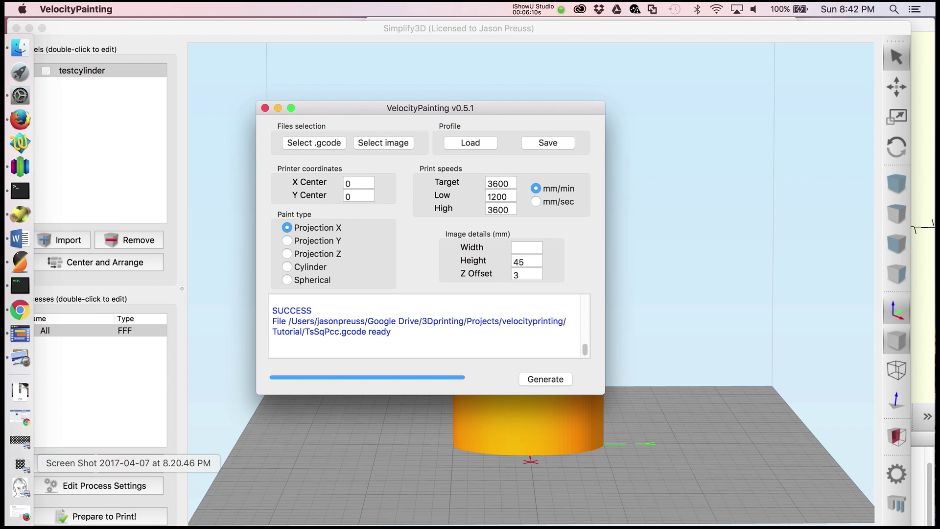
pyautogui.click(20, 451)
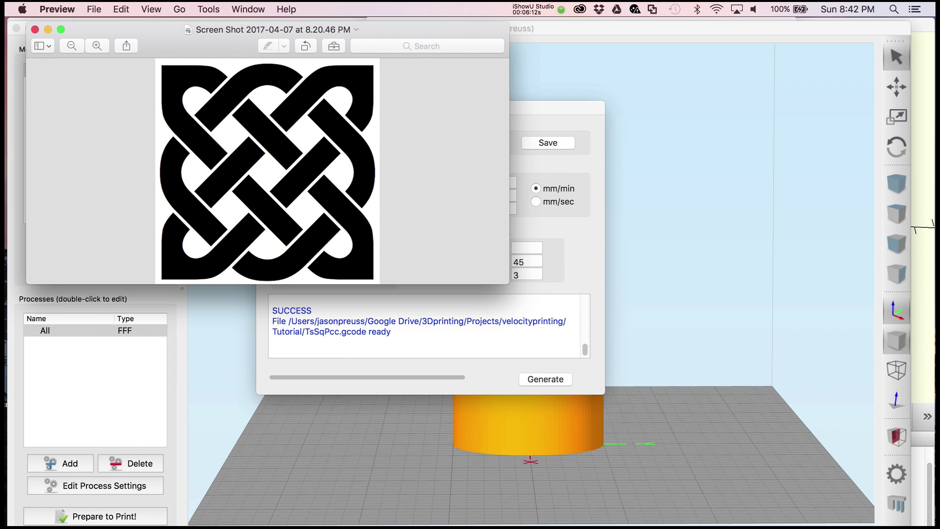
pyautogui.moveTo(146, 31); pyautogui.dragTo(221, 69)
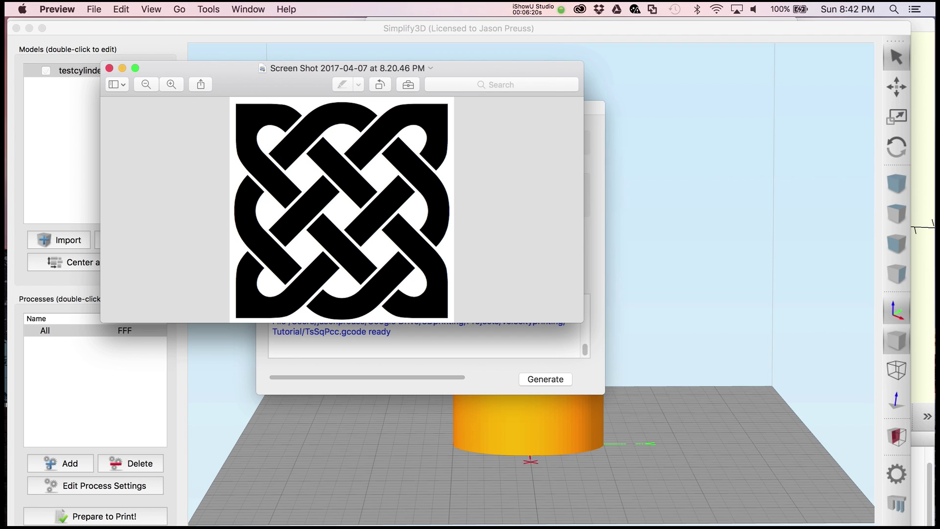
pyautogui.moveTo(5, 273)
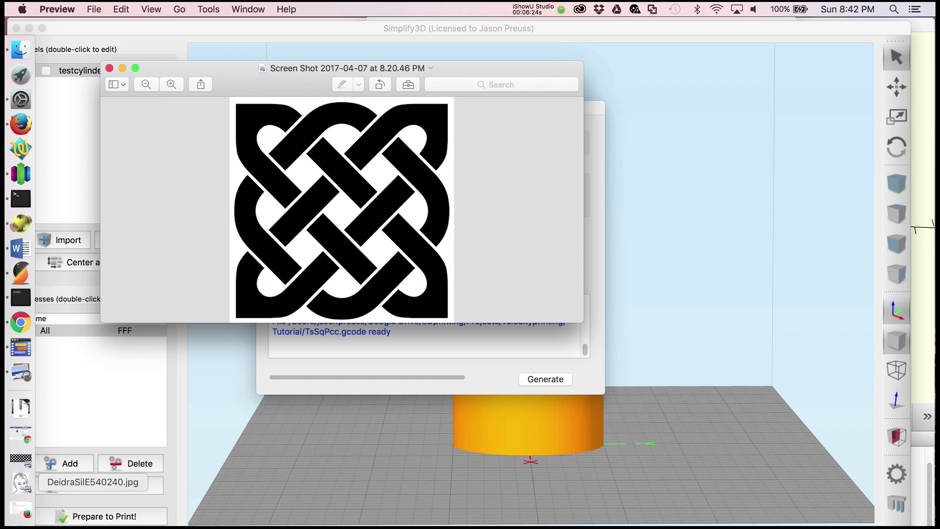
pyautogui.click(21, 482)
pyautogui.moveTo(210, 33); pyautogui.dragTo(234, 24)
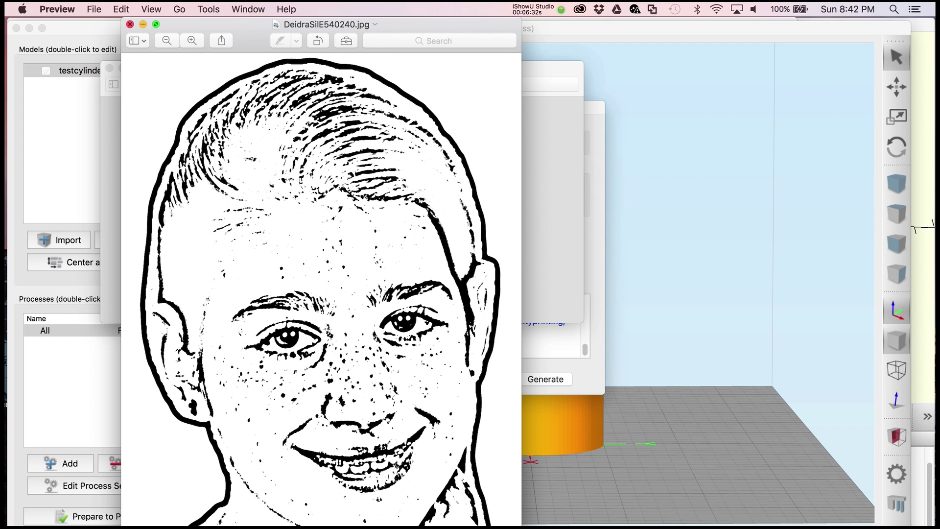
pyautogui.click(143, 24)
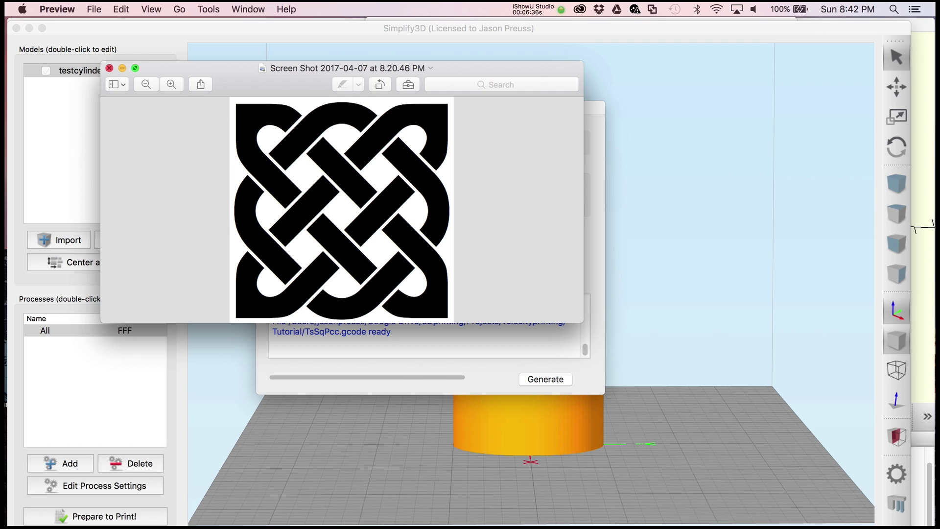
pyautogui.click(122, 69)
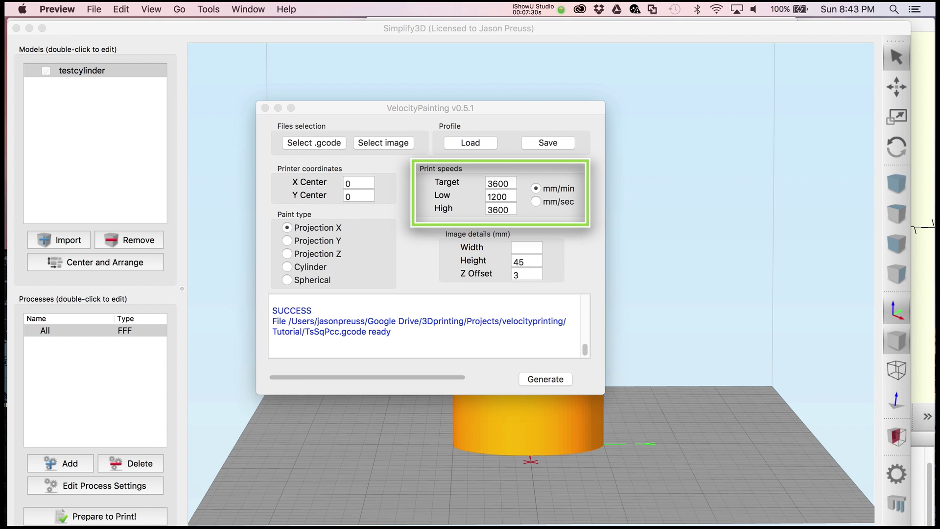
# Switch to Simplify3D, load the knot-painted cylinder's G-code into the preview and examine the pattern on its opposite sides
pyautogui.click(498, 183)
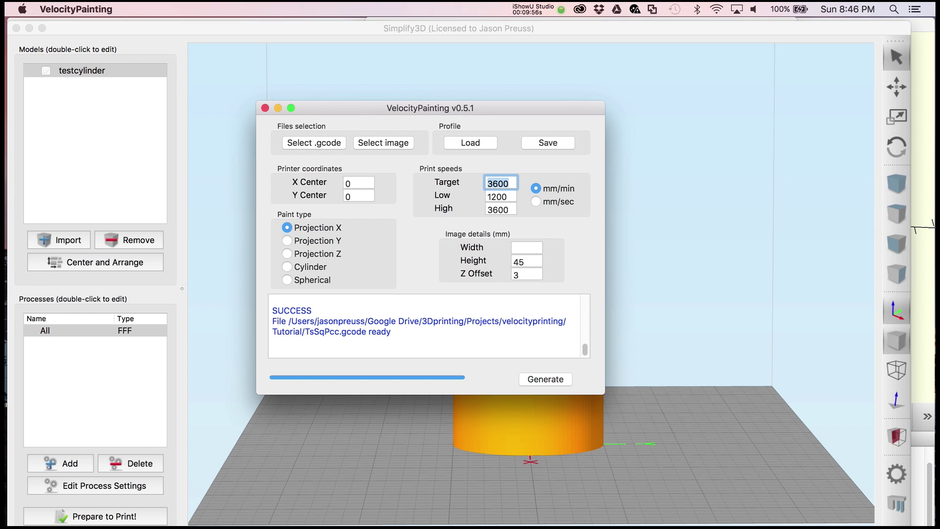
pyautogui.press('super+Tab')
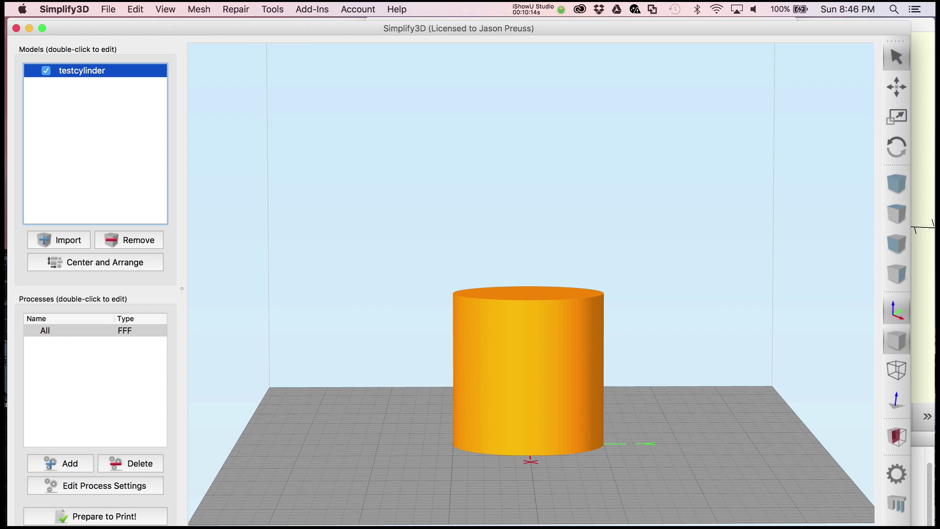
pyautogui.click(108, 8)
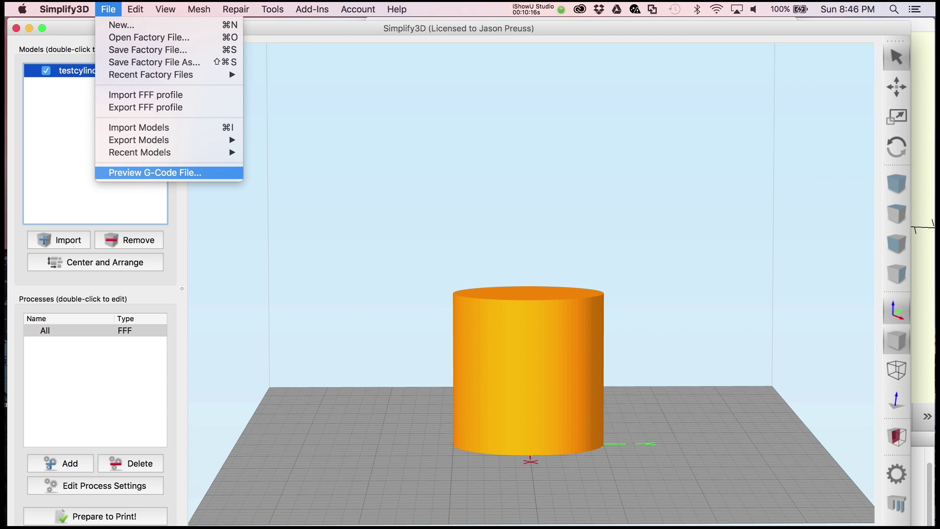
pyautogui.click(154, 172)
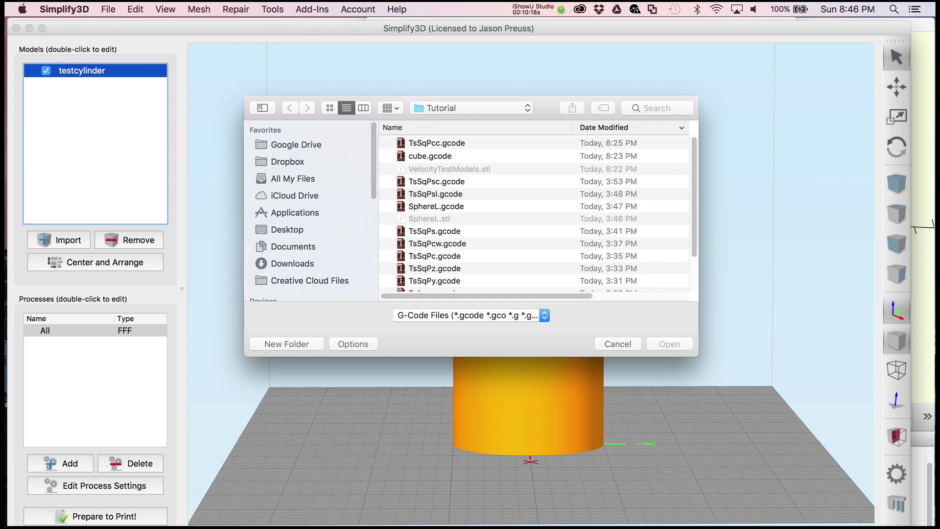
pyautogui.scroll(-5, 534, 211)
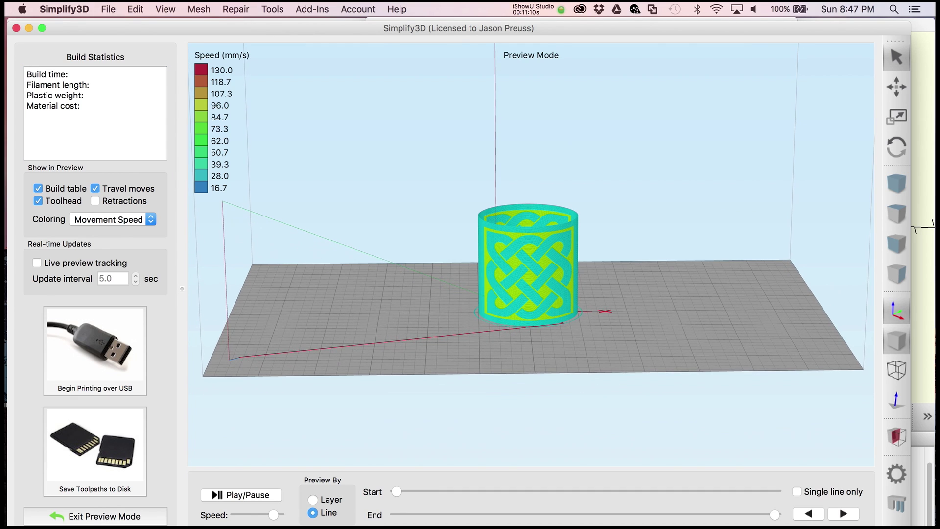
pyautogui.scroll(2, 529, 269)
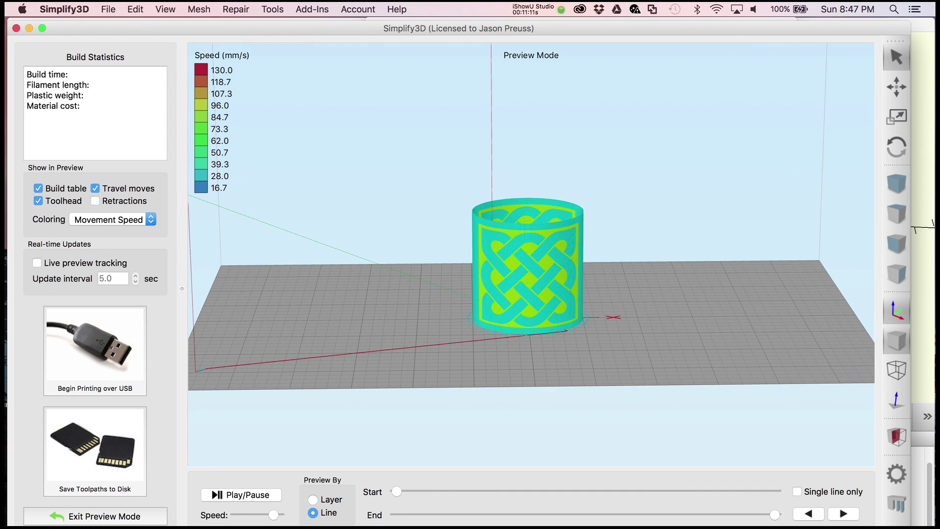
pyautogui.moveTo(529, 269); pyautogui.dragTo(529, 263)
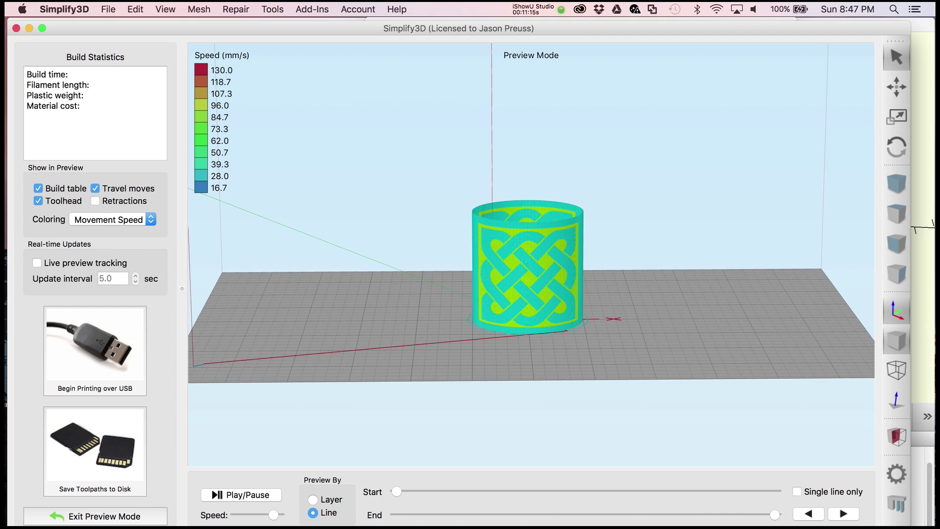
pyautogui.moveTo(529, 269); pyautogui.dragTo(382, 338)
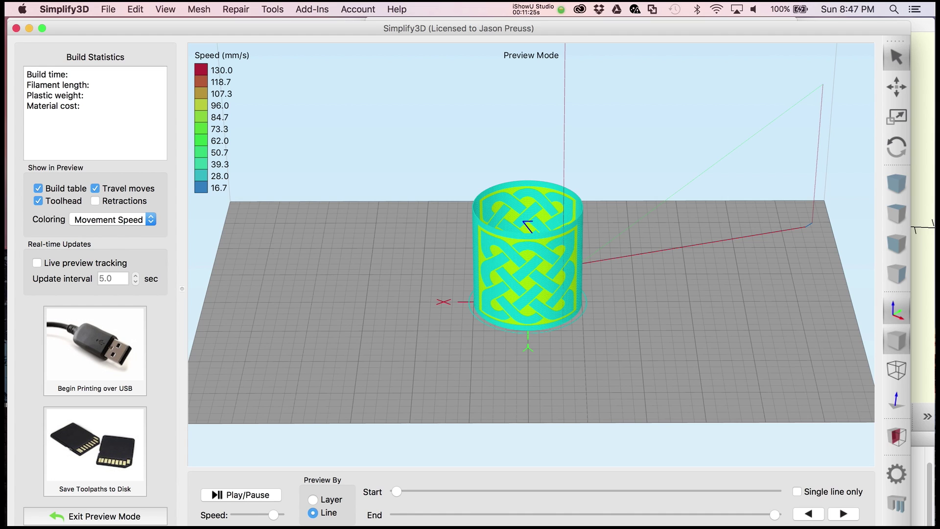
pyautogui.moveTo(382, 338); pyautogui.dragTo(315, 336)
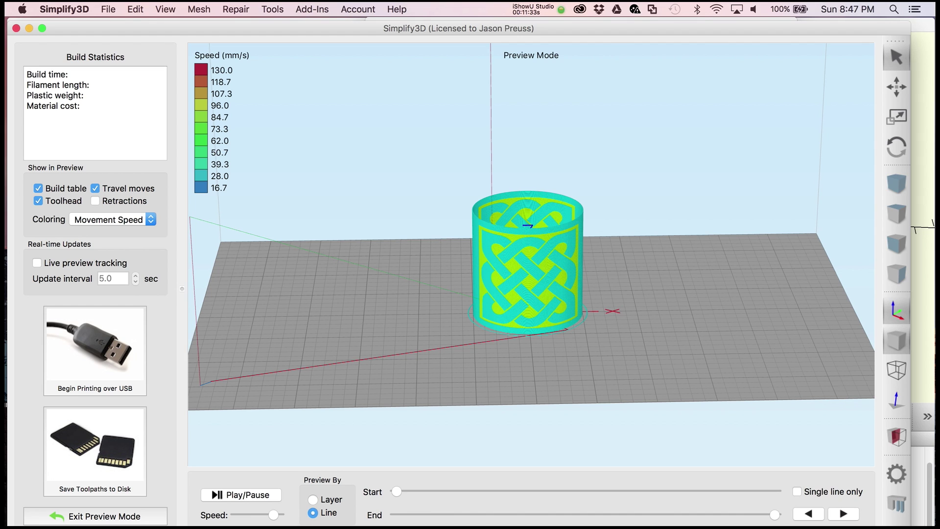
pyautogui.moveTo(314, 335); pyautogui.dragTo(267, 326)
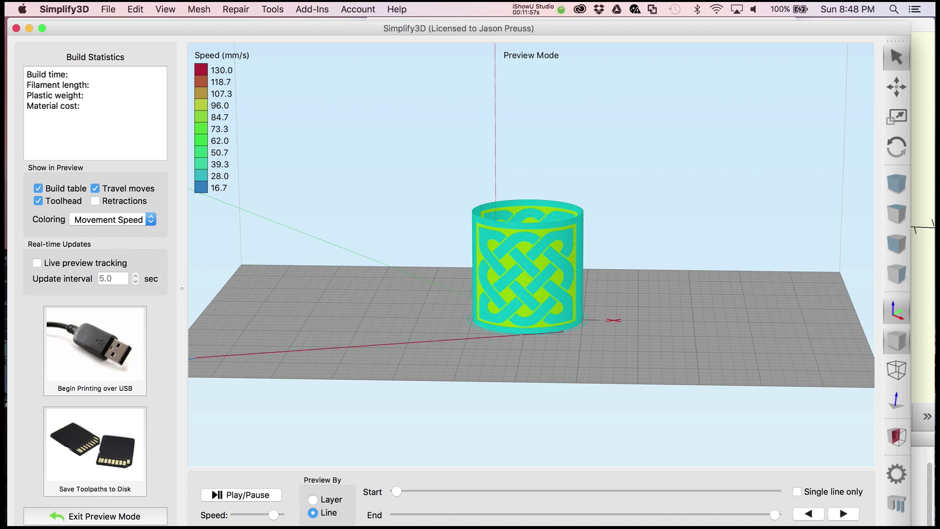
# Preview TsSqPy.gcode from the Tutorial folder and examine where the knot is projected around the cylinder
pyautogui.click(108, 9)
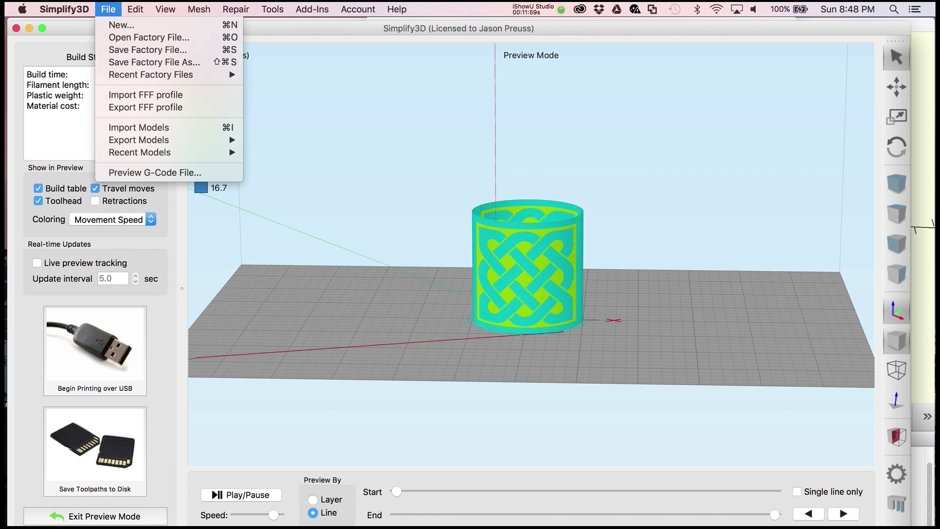
pyautogui.click(127, 172)
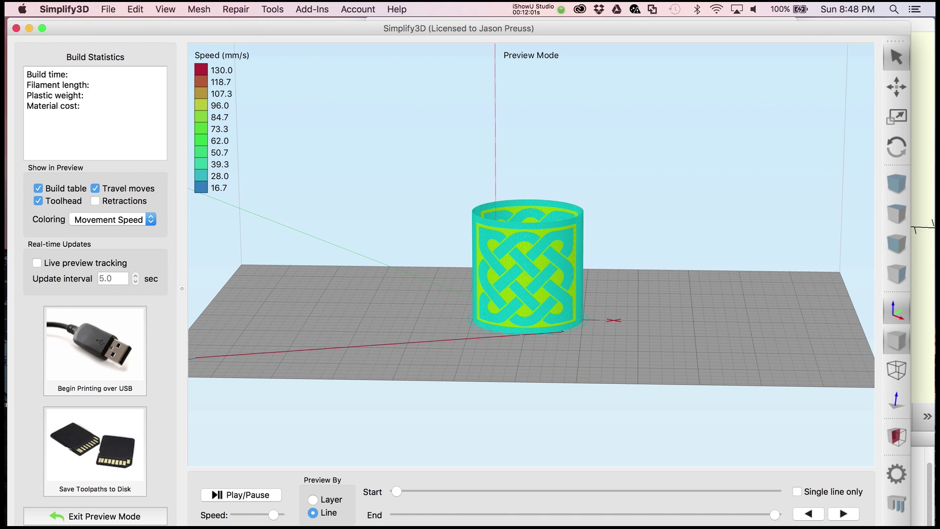
pyautogui.click(473, 108)
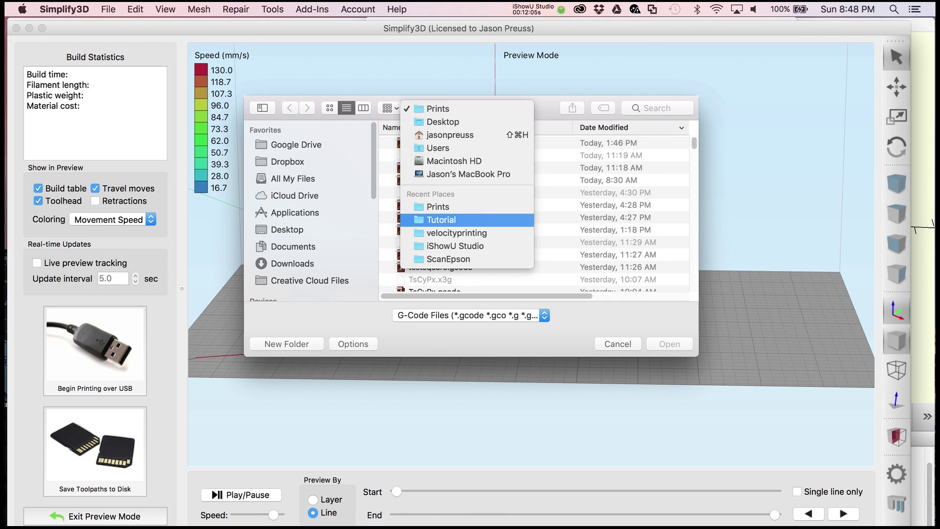
pyautogui.click(442, 220)
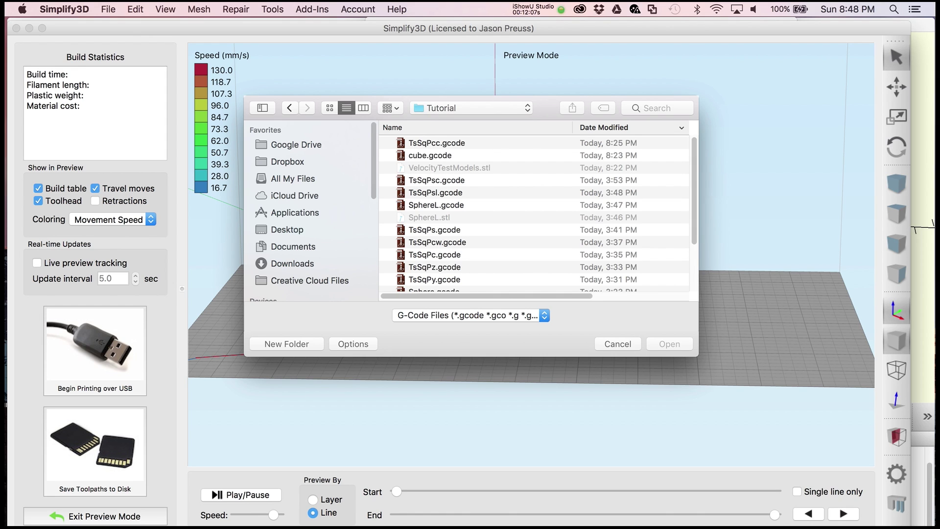
pyautogui.click(434, 280)
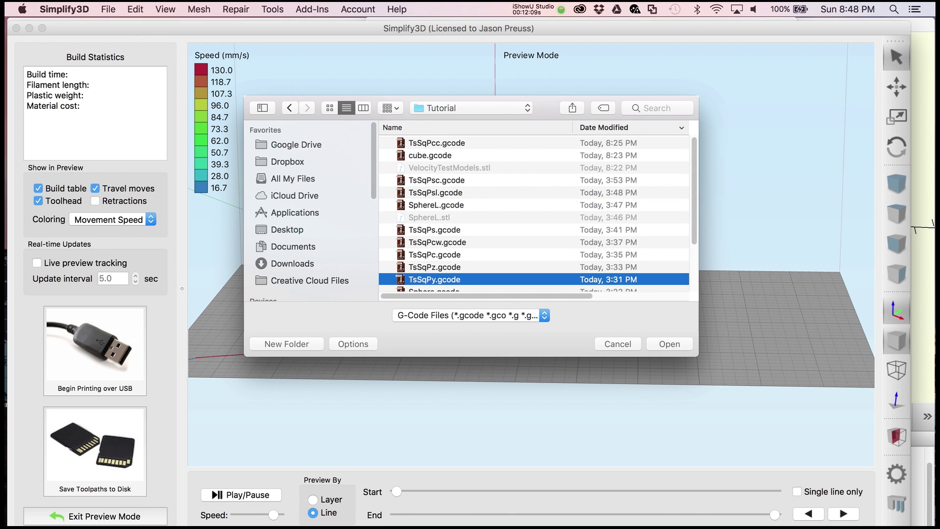
pyautogui.press('Return')
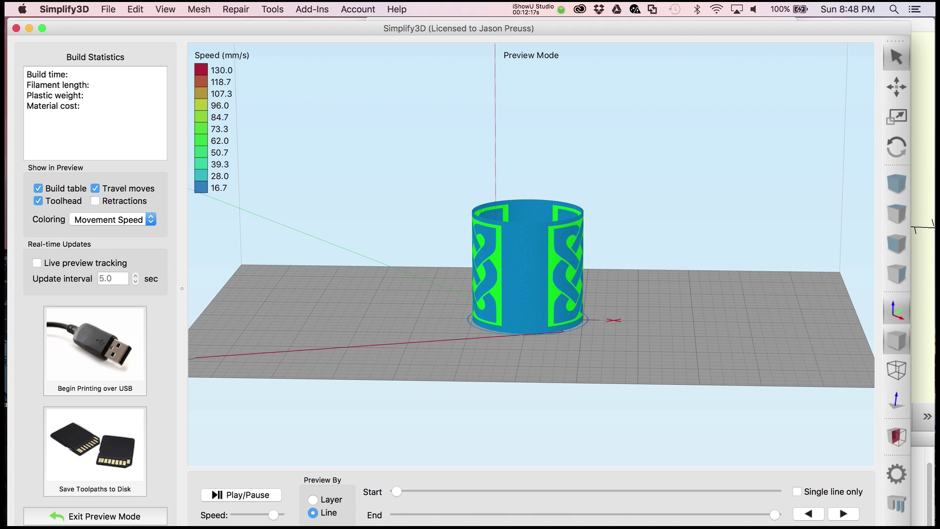
pyautogui.moveTo(587, 284); pyautogui.dragTo(410, 286)
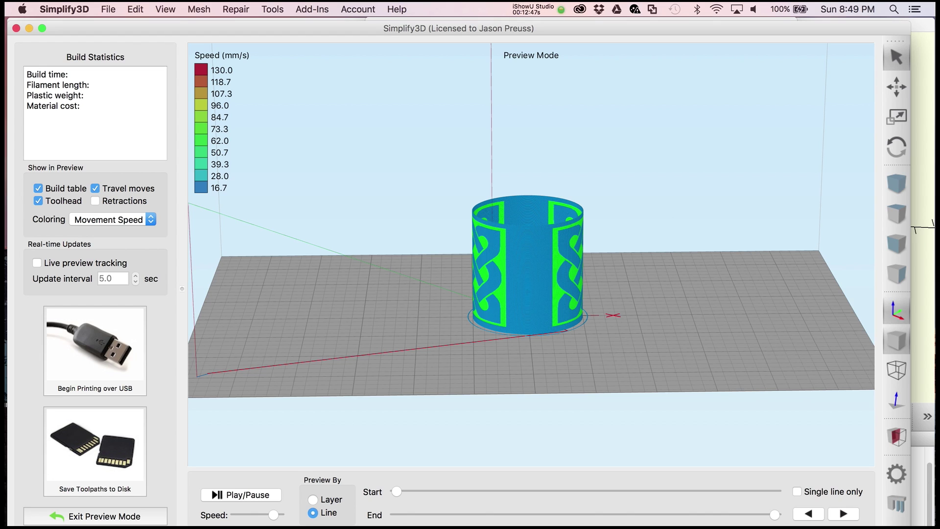
pyautogui.moveTo(531, 303); pyautogui.dragTo(526, 330)
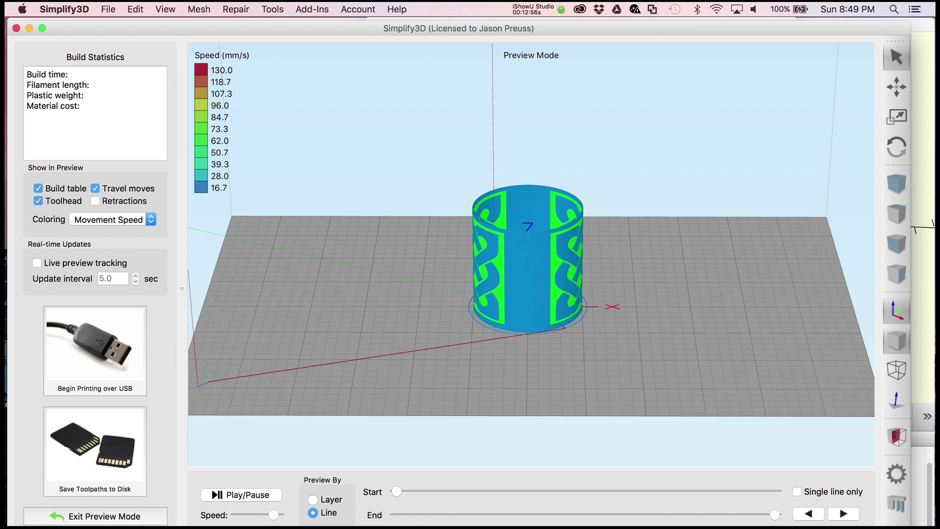
pyautogui.moveTo(531, 294)
pyautogui.mouseDown()
pyautogui.moveTo(533, 273)
pyautogui.moveTo(541, 295)
pyautogui.moveTo(620, 297)
pyautogui.moveTo(536, 301)
pyautogui.mouseUp()
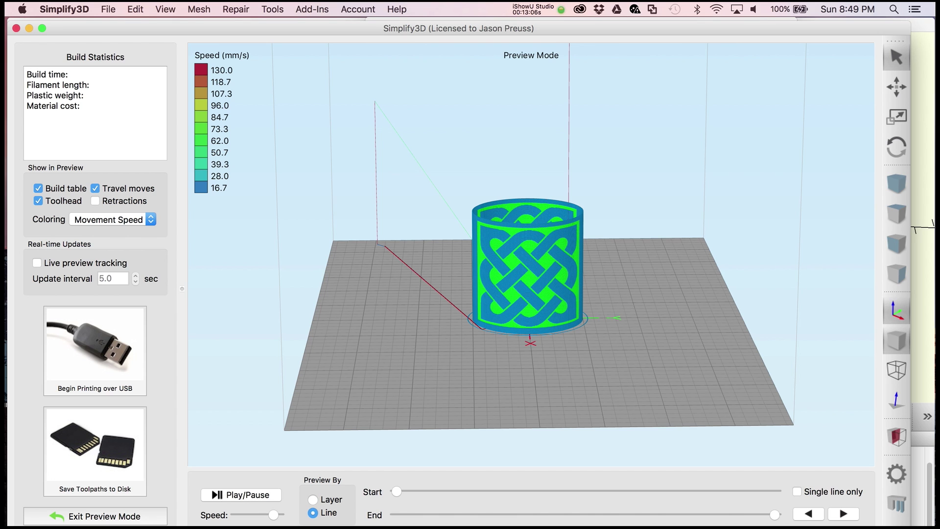
pyautogui.moveTo(537, 302); pyautogui.dragTo(654, 302)
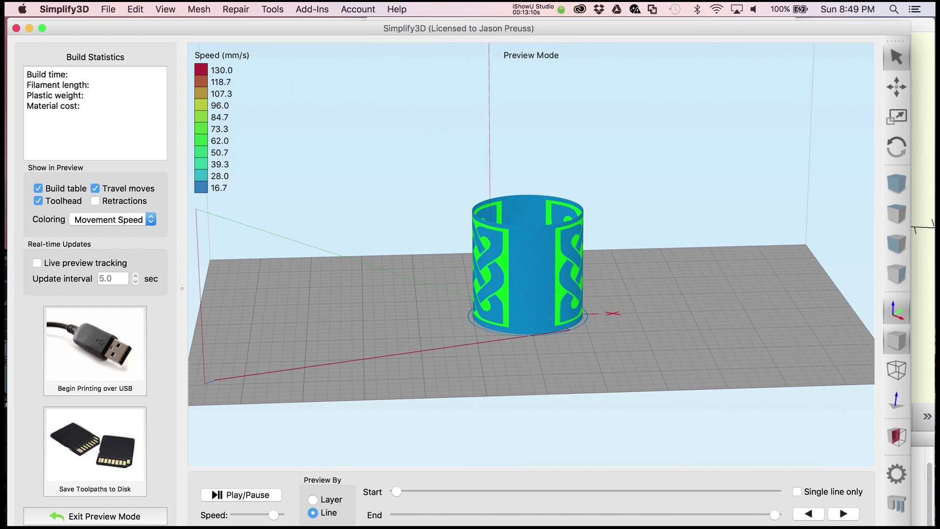
# Preview TsSqPz.gcode from the Tutorial folder and examine the projected knot from above and at an angle
pyautogui.click(64, 9)
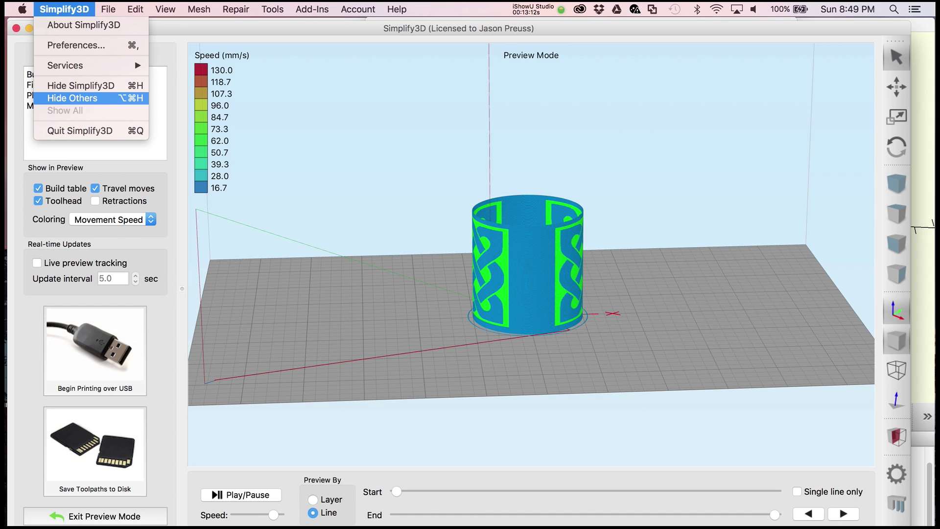
pyautogui.moveTo(108, 9)
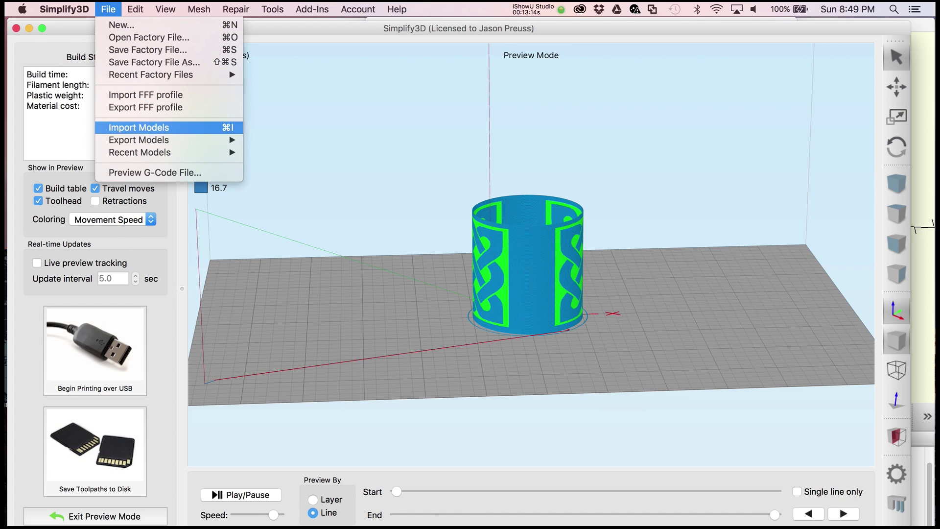
pyautogui.click(155, 173)
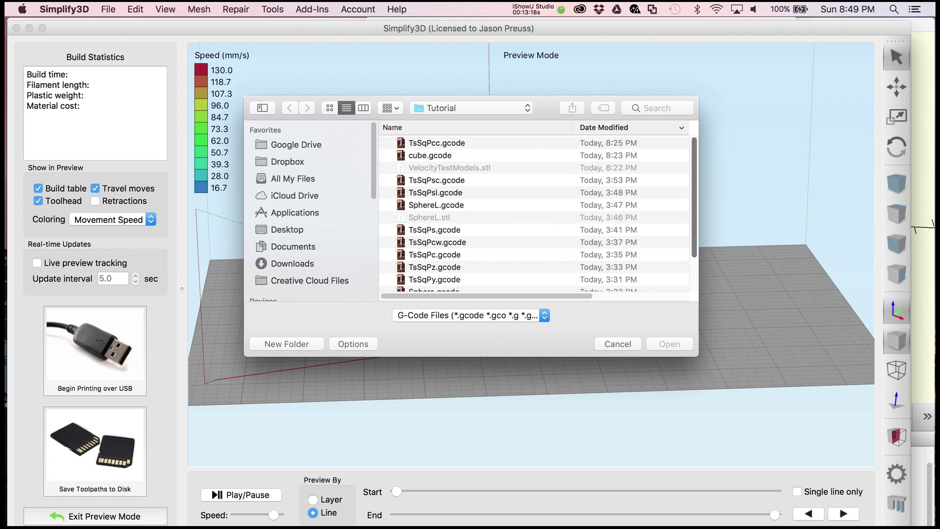
pyautogui.scroll(-2, 533, 214)
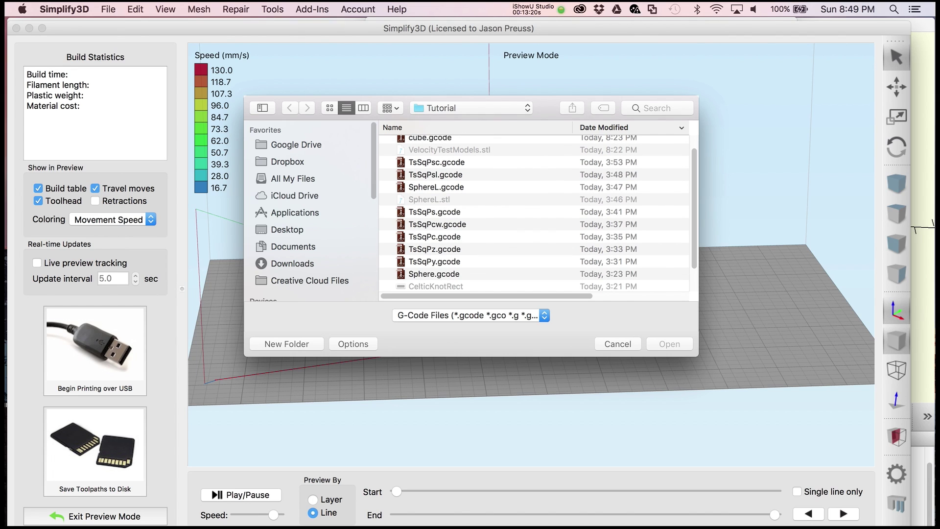
pyautogui.click(435, 249)
pyautogui.click(669, 344)
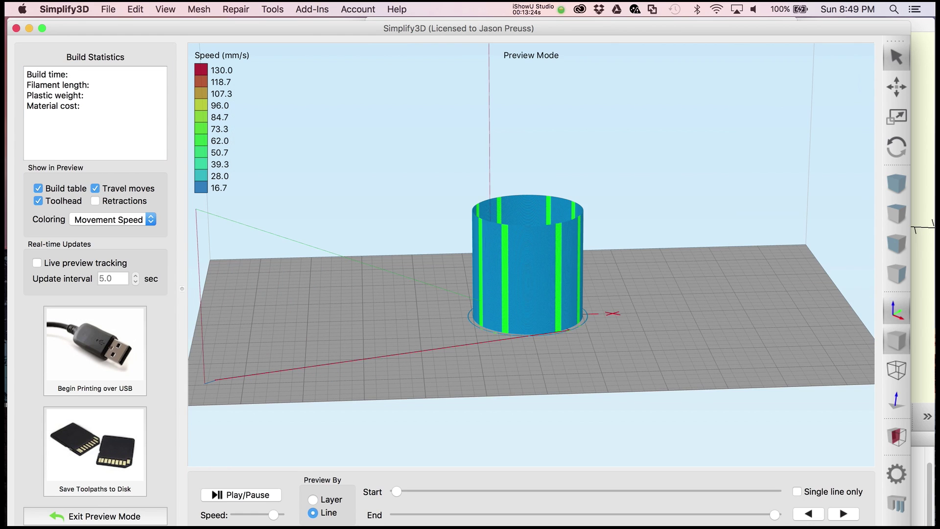
pyautogui.moveTo(534, 211); pyautogui.dragTo(527, 345)
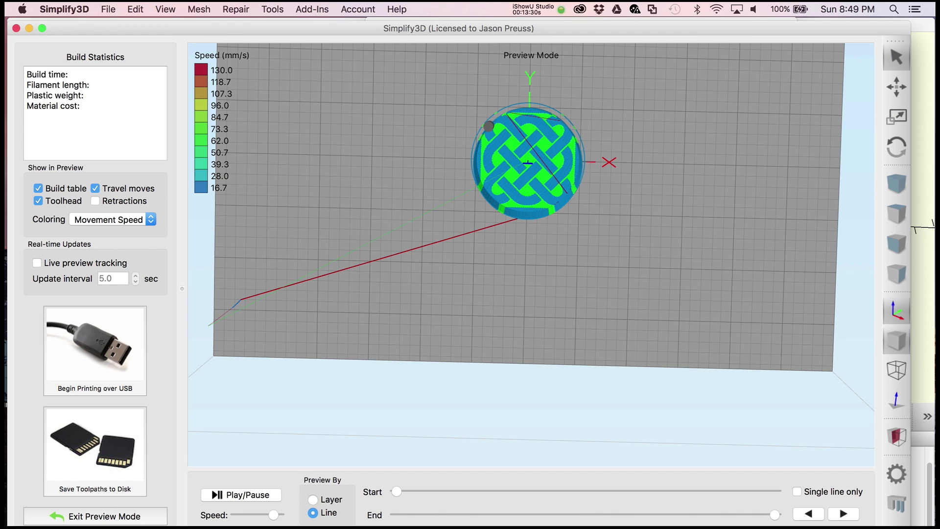
pyautogui.moveTo(526, 345); pyautogui.dragTo(541, 296)
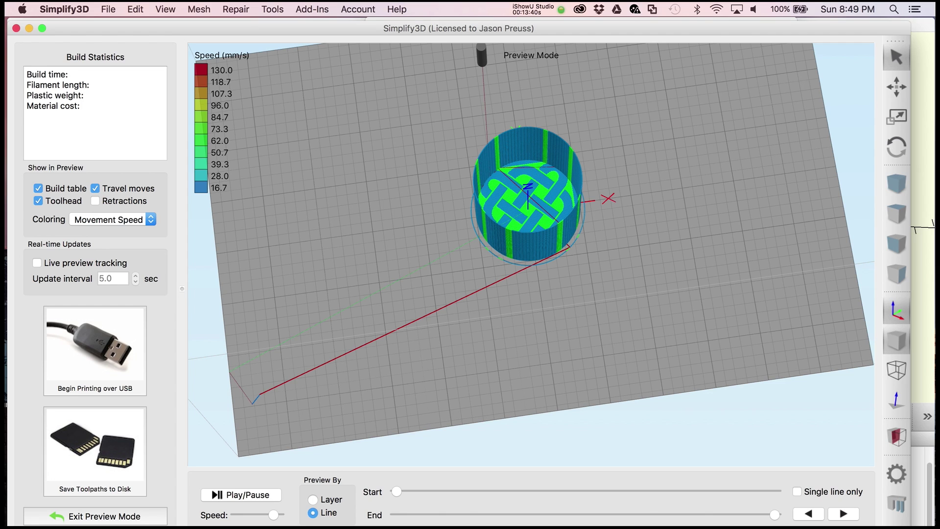
pyautogui.moveTo(531, 294); pyautogui.dragTo(522, 333)
pyautogui.moveTo(15, 191)
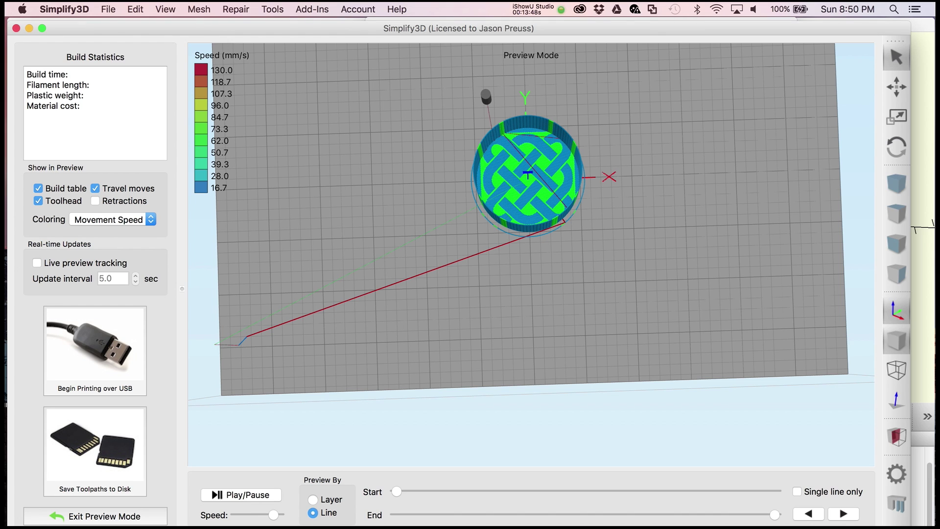
# Preview TsSqPy.gcode from the Tutorial folder and examine the face of the cylinder that carries the projected knot
pyautogui.click(108, 9)
pyautogui.click(152, 173)
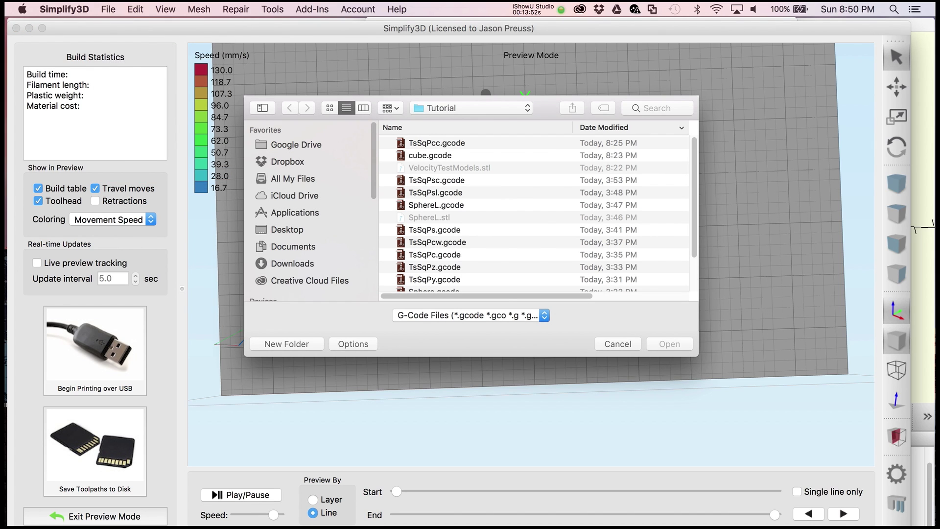
pyautogui.click(435, 279)
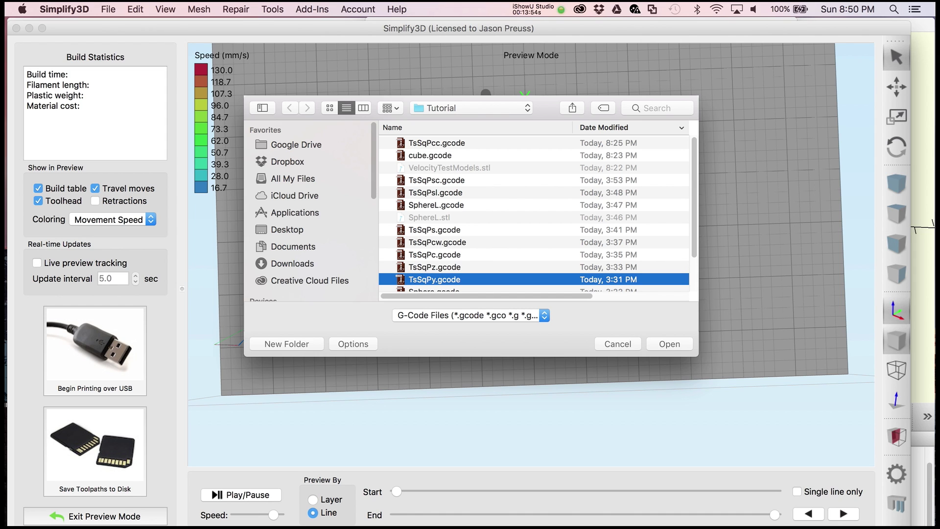
pyautogui.press('Return')
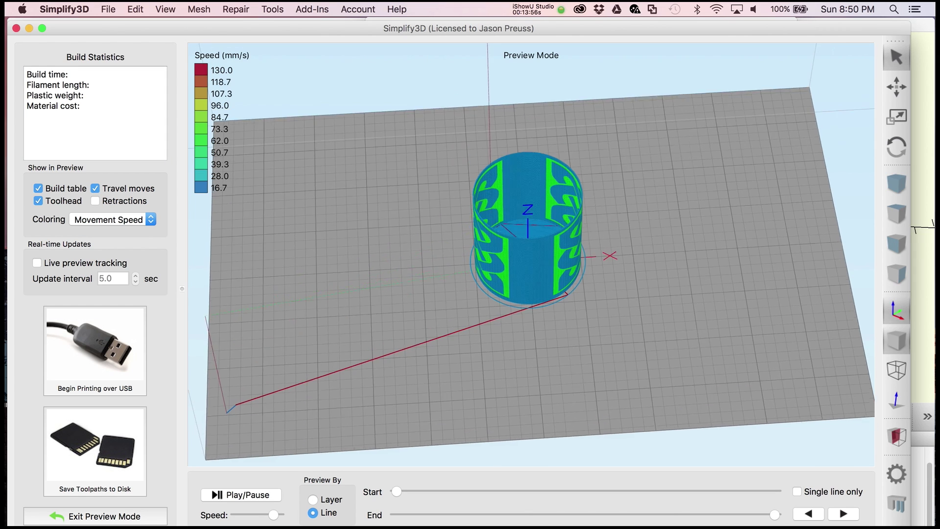
pyautogui.moveTo(612, 333); pyautogui.dragTo(477, 257)
# Switch to VelocityPainting, enter a dash as the image width, and move the window clear of the cylinder preview
pyautogui.moveTo(7, 333)
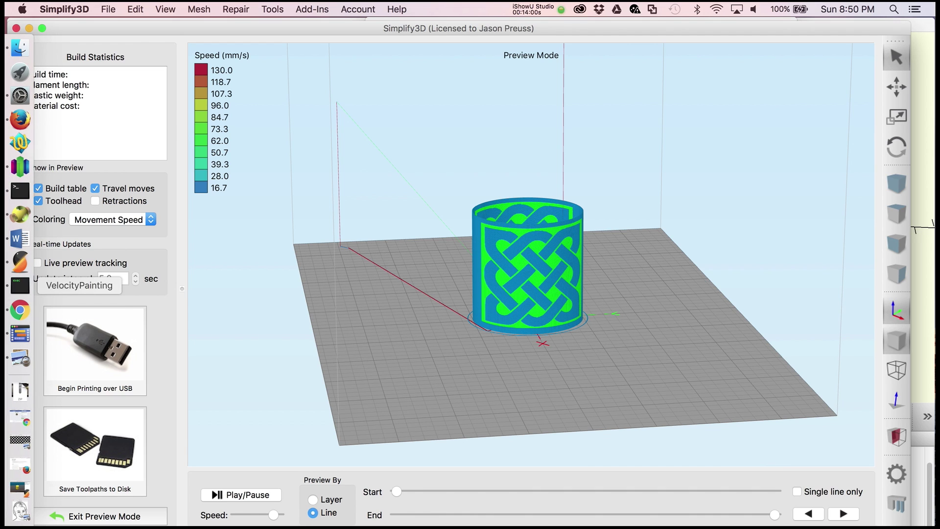
pyautogui.click(20, 286)
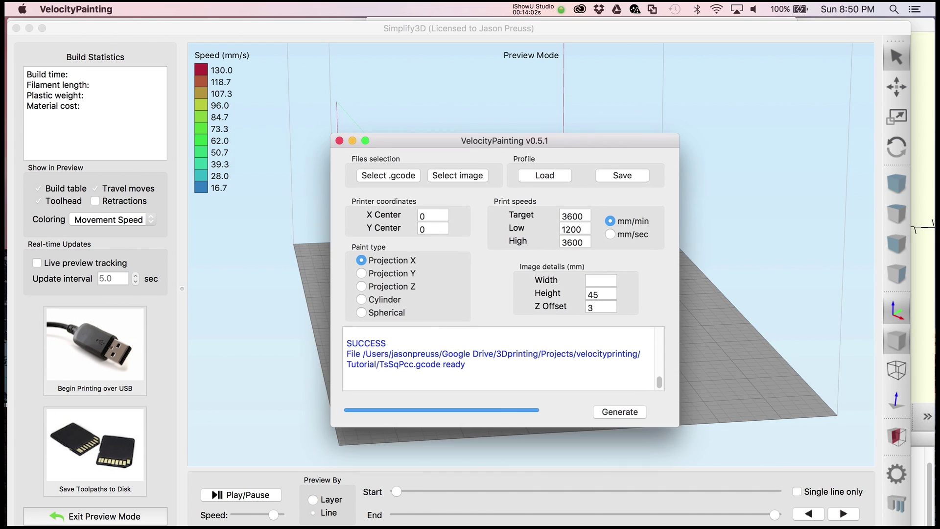
pyautogui.moveTo(612, 141); pyautogui.dragTo(420, 147)
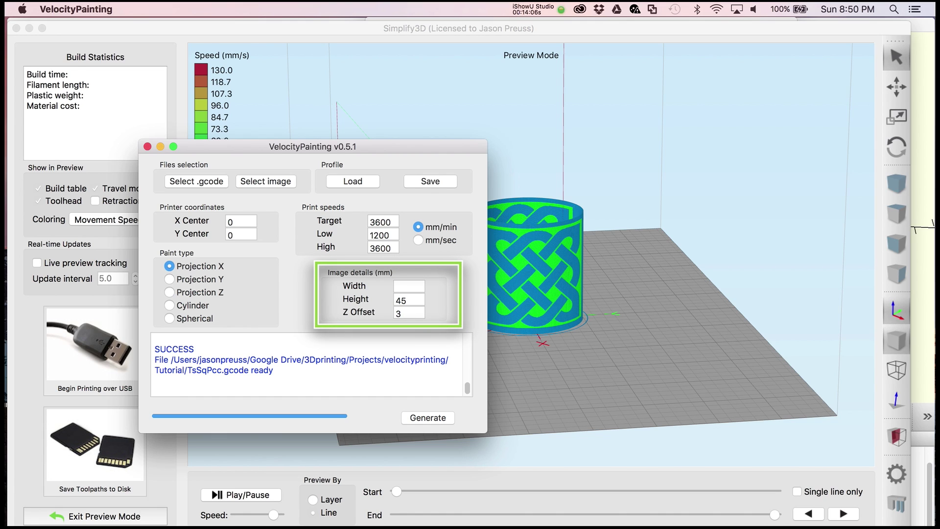
pyautogui.click(410, 286)
pyautogui.write('-')
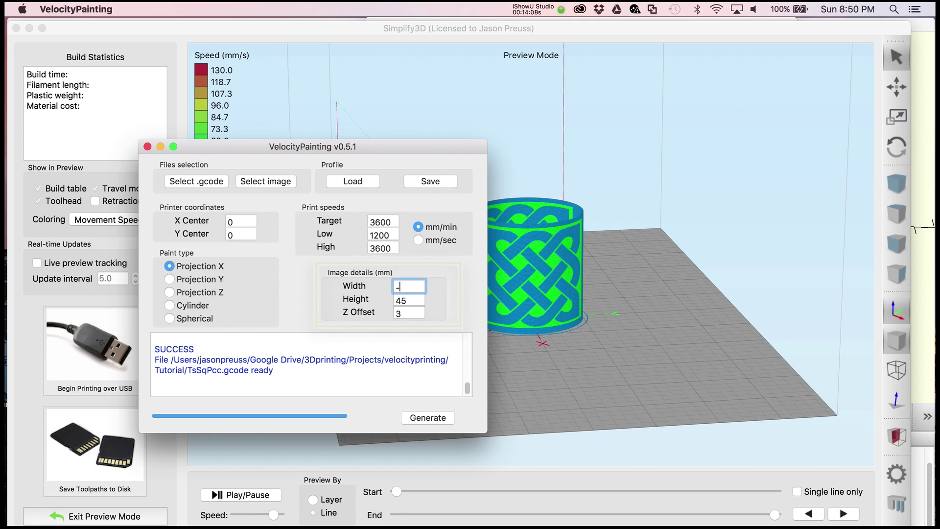
pyautogui.click(409, 313)
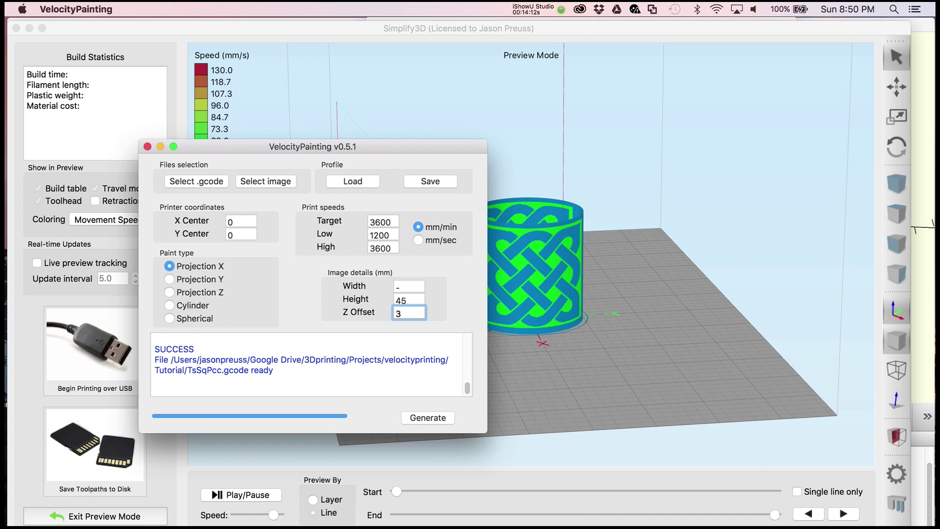
pyautogui.moveTo(338, 147); pyautogui.dragTo(298, 145)
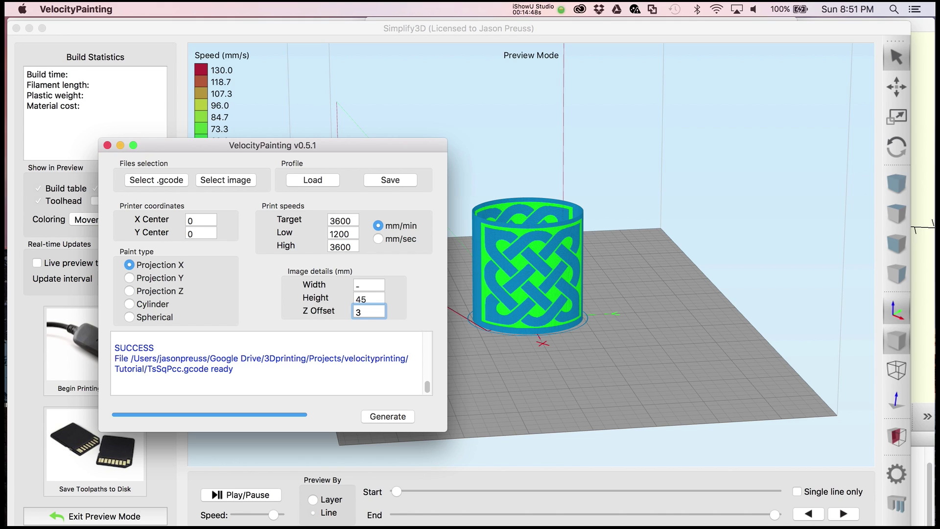
# Choose the Cylinder paint type and clear the image width
pyautogui.click(129, 278)
pyautogui.click(129, 291)
pyautogui.click(129, 303)
pyautogui.moveTo(274, 145); pyautogui.dragTo(271, 98)
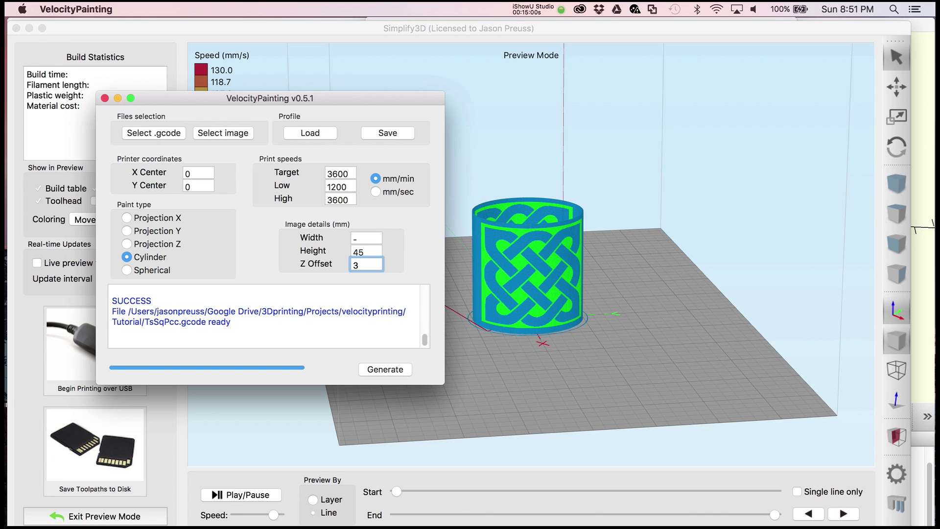
pyautogui.press('Tab')
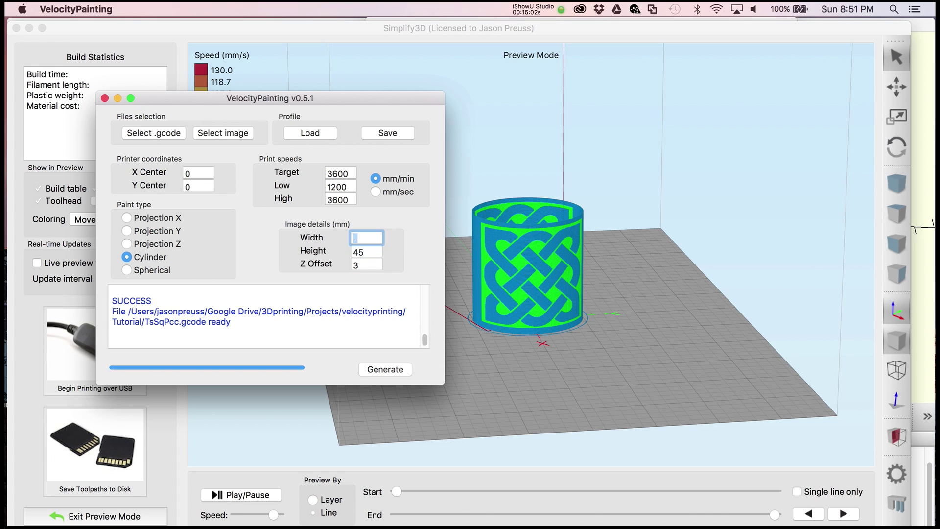
pyautogui.press('BackSpace')
pyautogui.press('Tab')
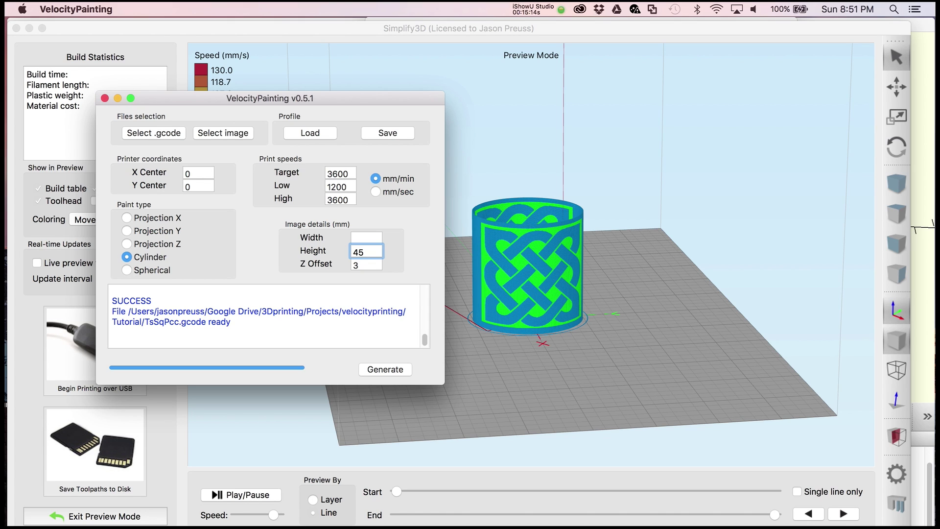
# Switch to Simplify3D, preview TsSqPc.gcode from the Tutorial folder, and examine how the knot wraps around the cylinder
pyautogui.press('super+Tab')
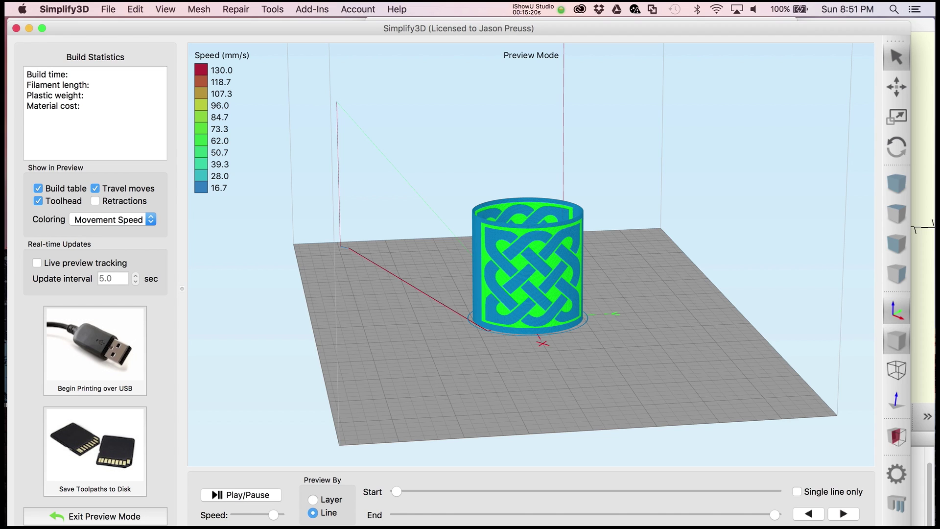
pyautogui.click(109, 9)
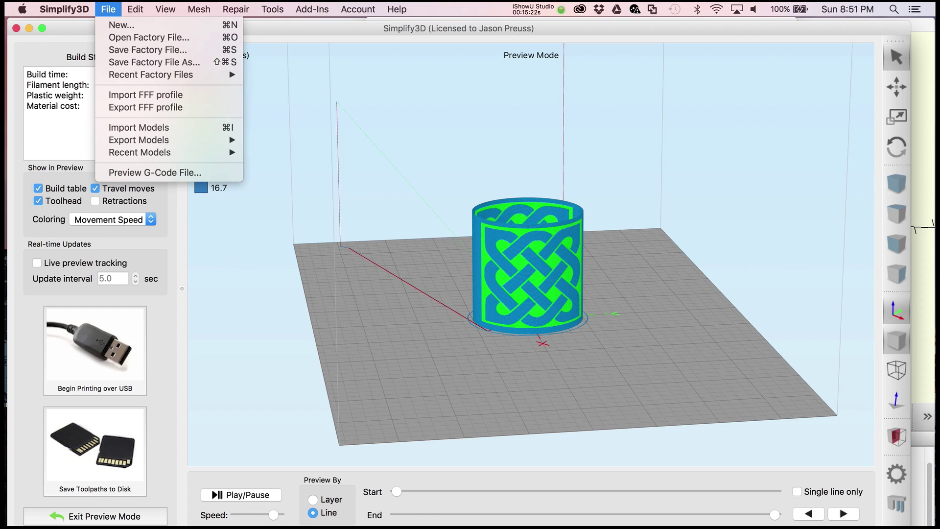
pyautogui.click(154, 172)
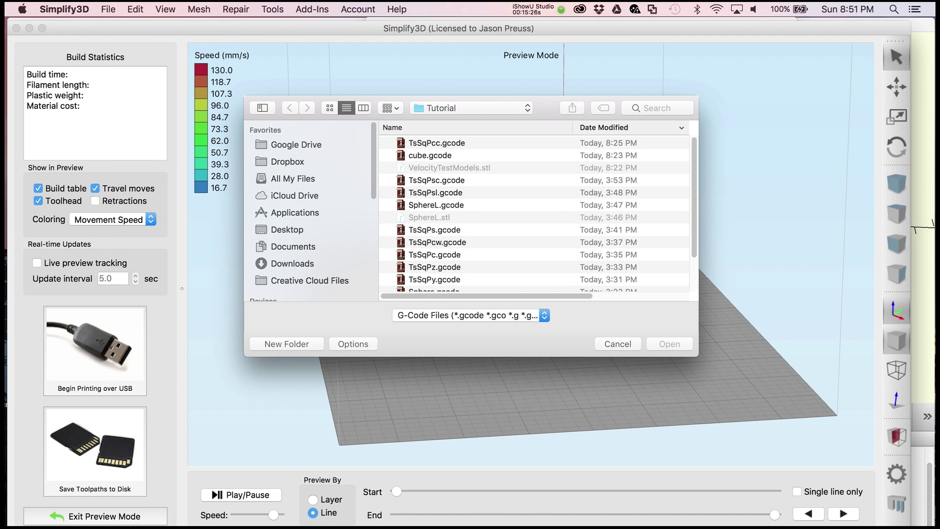
pyautogui.click(435, 255)
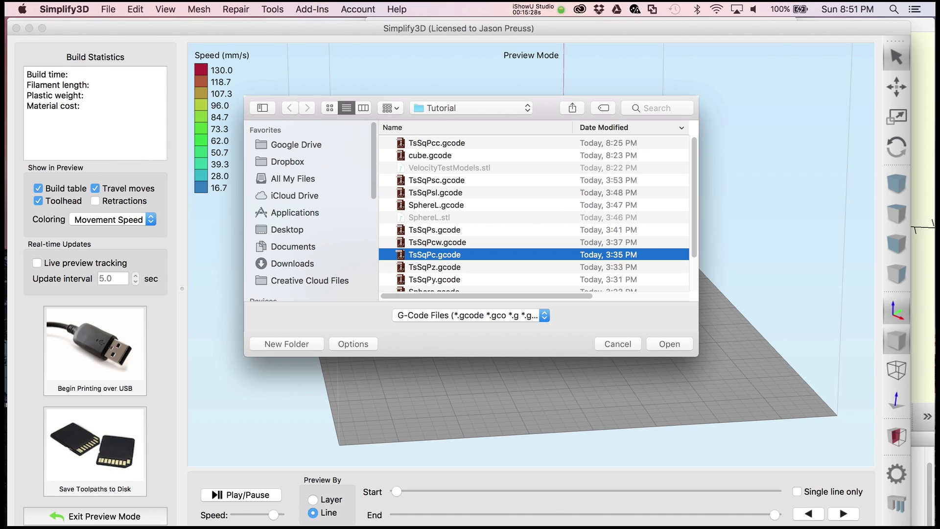
pyautogui.press('Return')
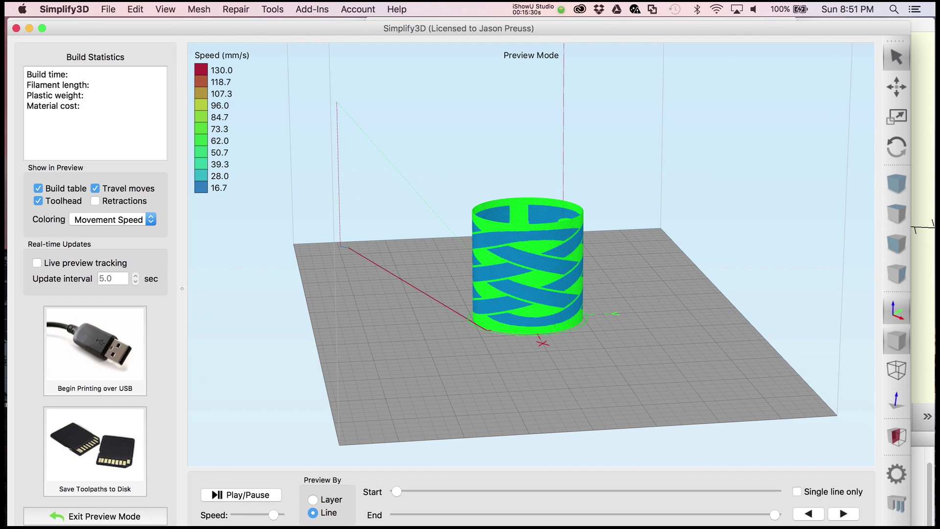
pyautogui.moveTo(470, 352); pyautogui.dragTo(602, 356)
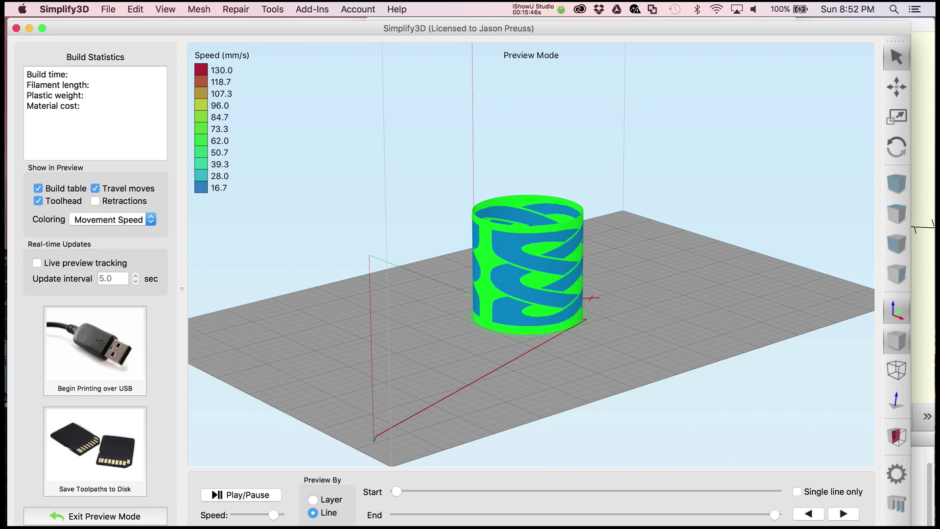
pyautogui.moveTo(603, 356); pyautogui.dragTo(710, 352)
# Look at the CelticKnotRect image in Preview and minimize its window
pyautogui.moveTo(6, 294)
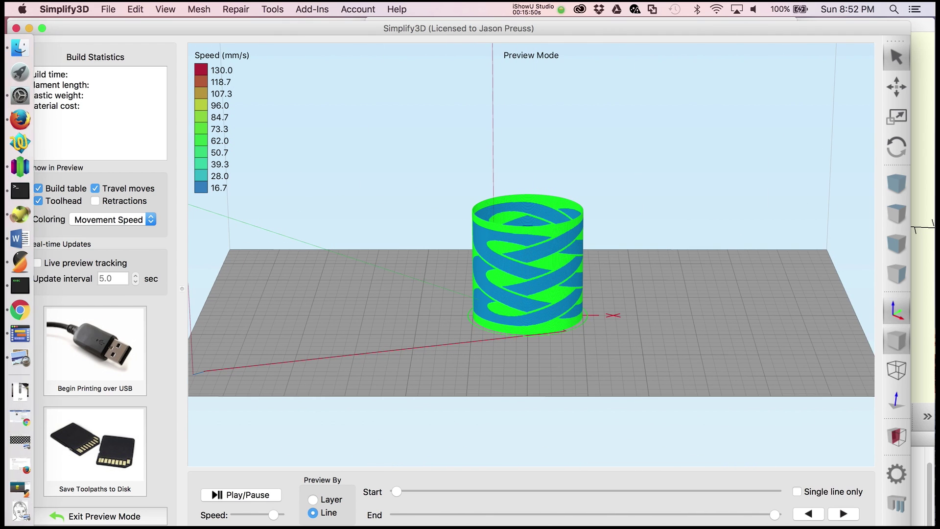
pyautogui.click(20, 440)
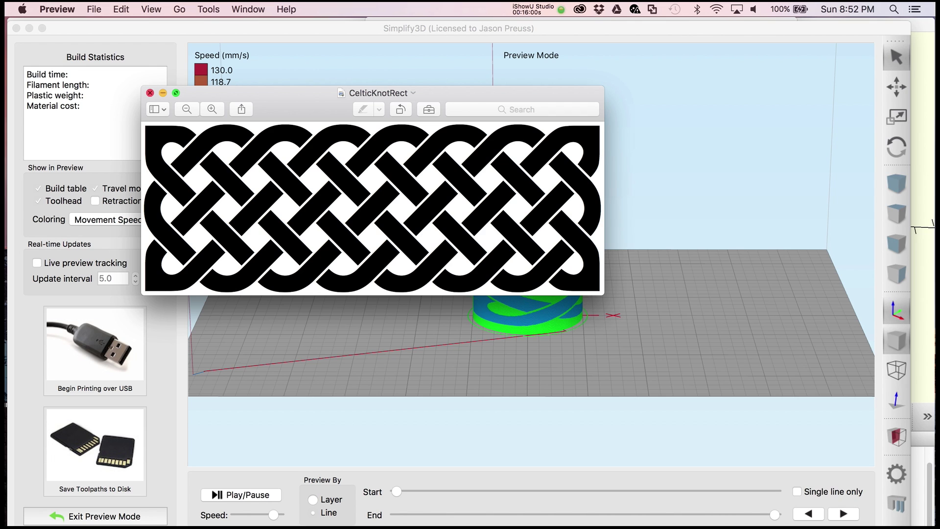
pyautogui.click(162, 93)
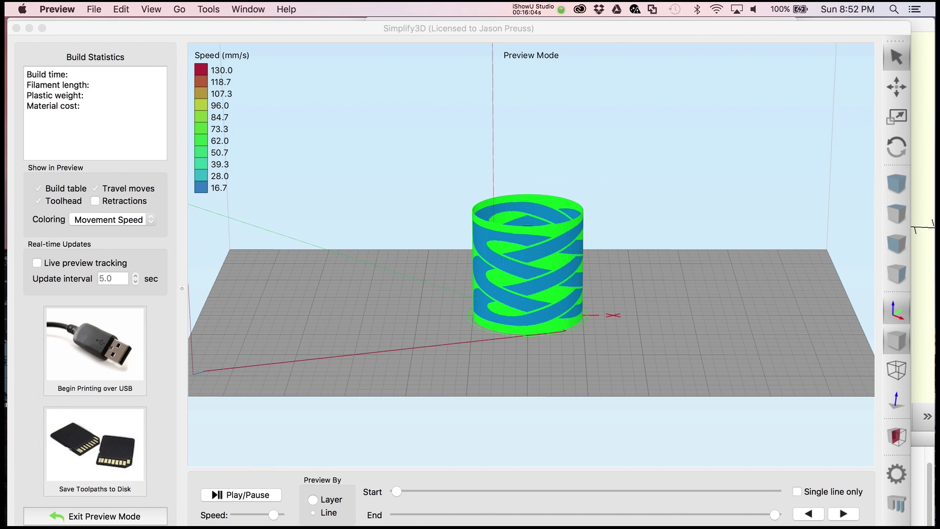
# Switch to Simplify3D, preview TsSqPcw.gcode from the Tutorial folder, and examine the wrapped knot around the cylinder
pyautogui.press('super+Tab')
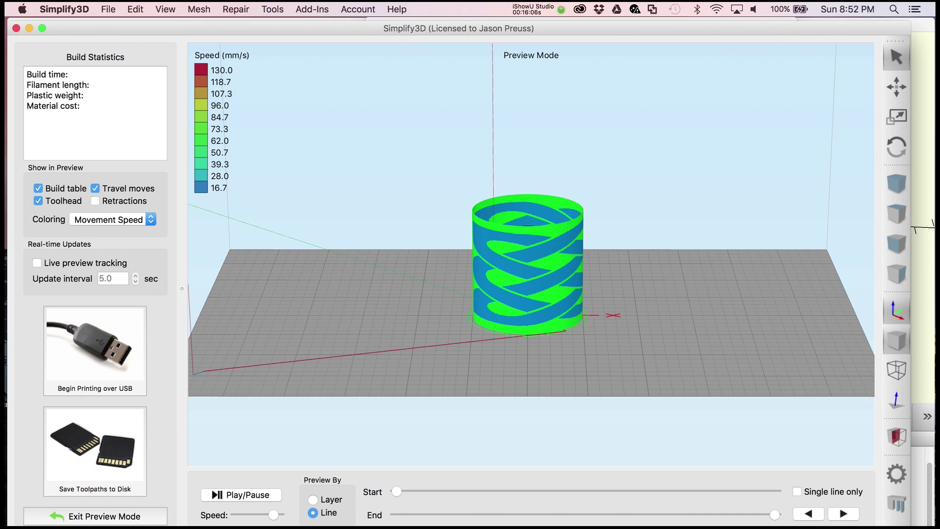
pyautogui.click(108, 9)
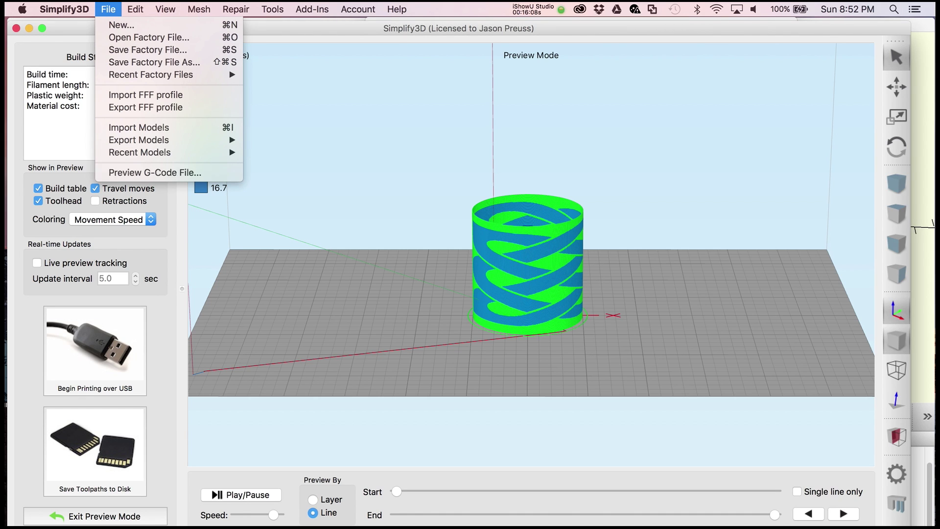
pyautogui.click(155, 173)
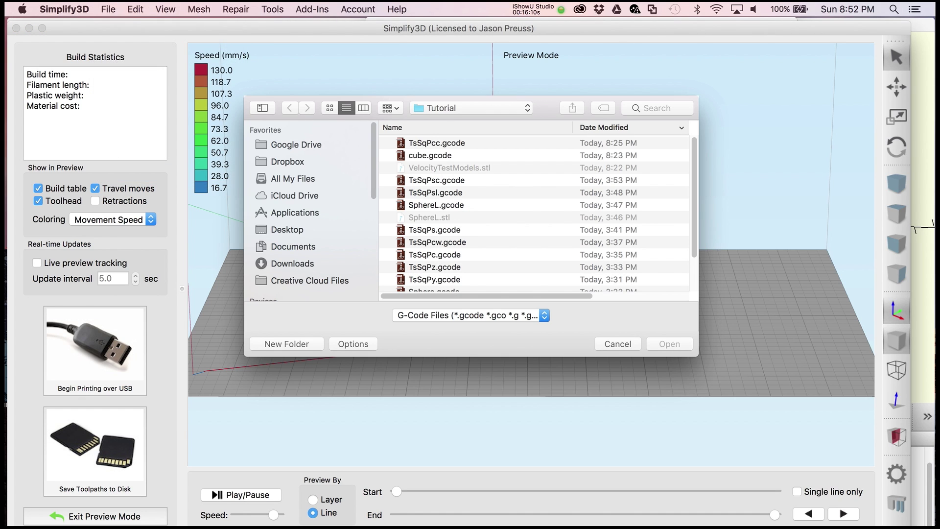
pyautogui.click(437, 243)
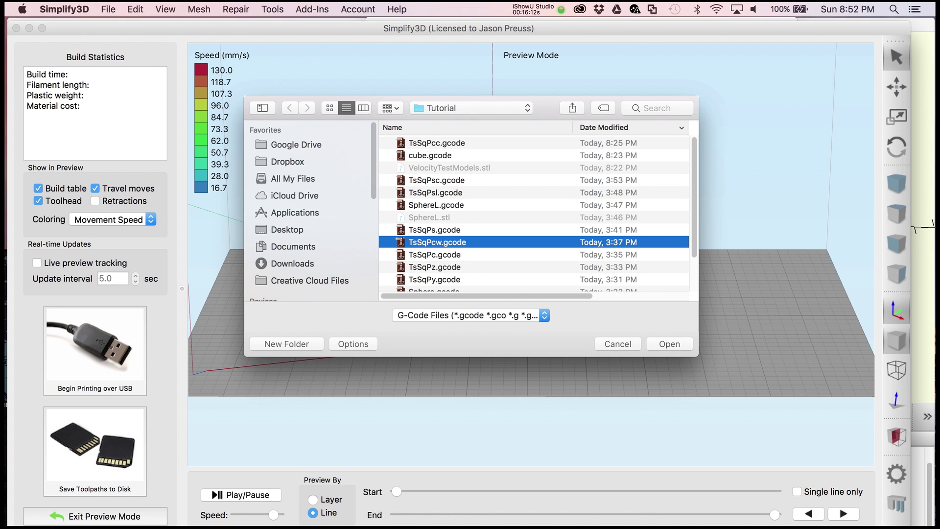
pyautogui.press('Return')
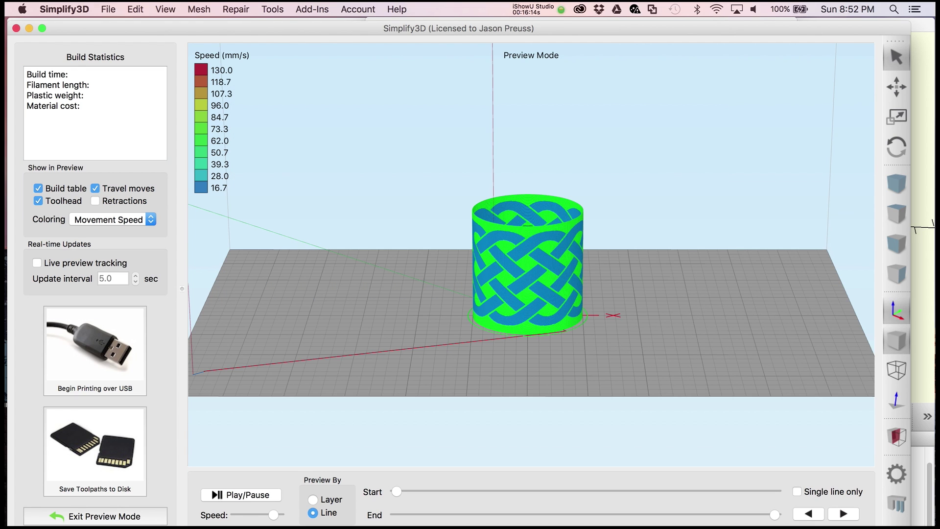
pyautogui.moveTo(495, 314); pyautogui.dragTo(707, 328)
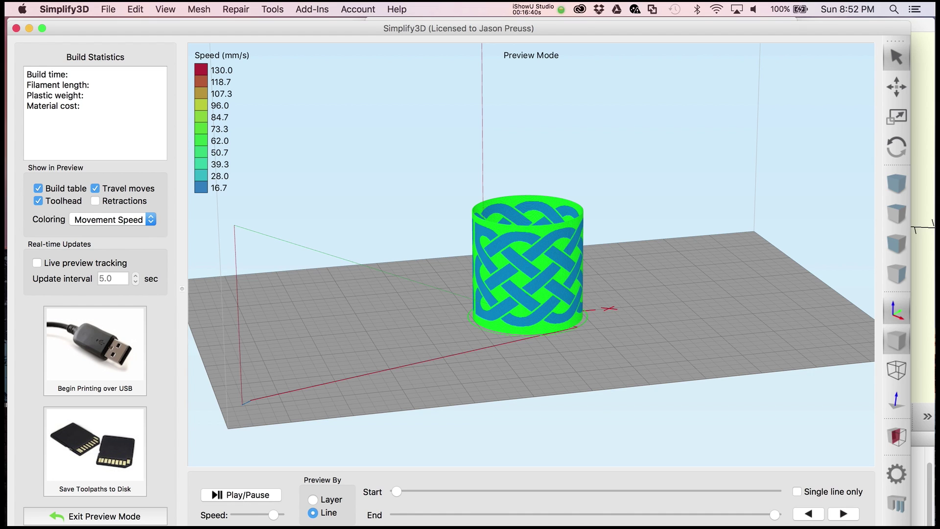
pyautogui.moveTo(531, 294); pyautogui.dragTo(494, 295)
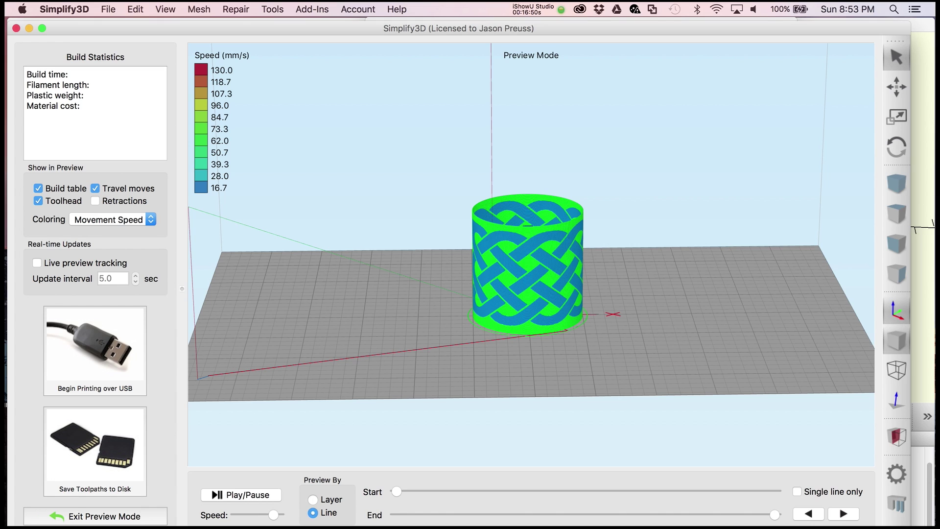
# Preview TsSqPcc.gcode from the Tutorial folder and examine the knot pattern on the cube up close and from above
pyautogui.click(108, 9)
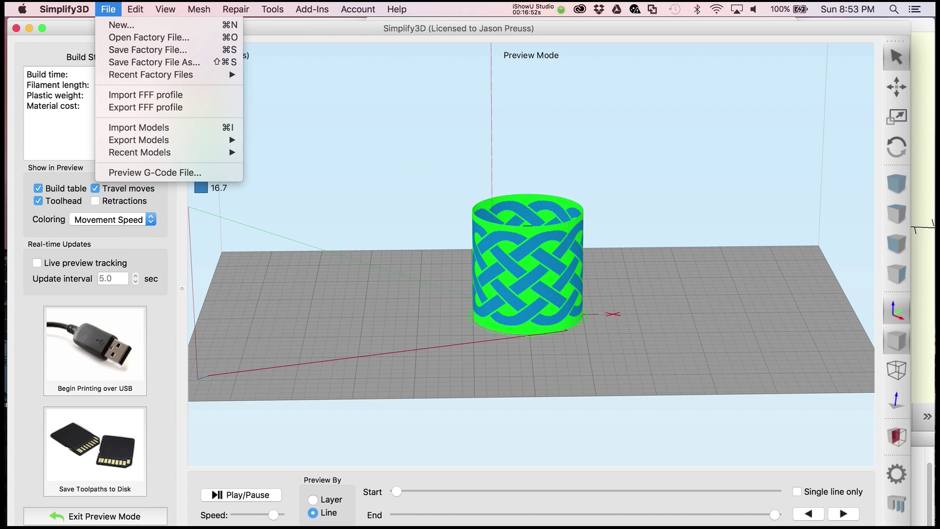
pyautogui.click(155, 173)
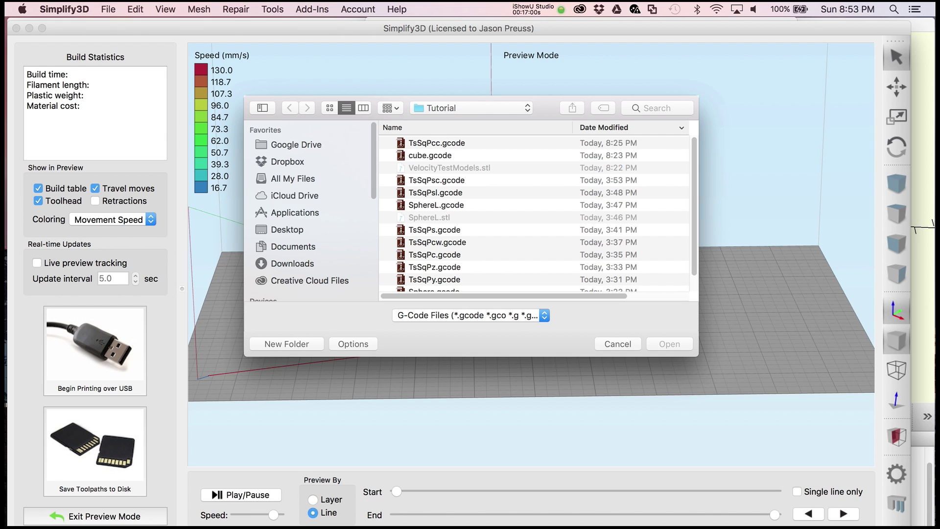
pyautogui.click(437, 143)
pyautogui.click(670, 344)
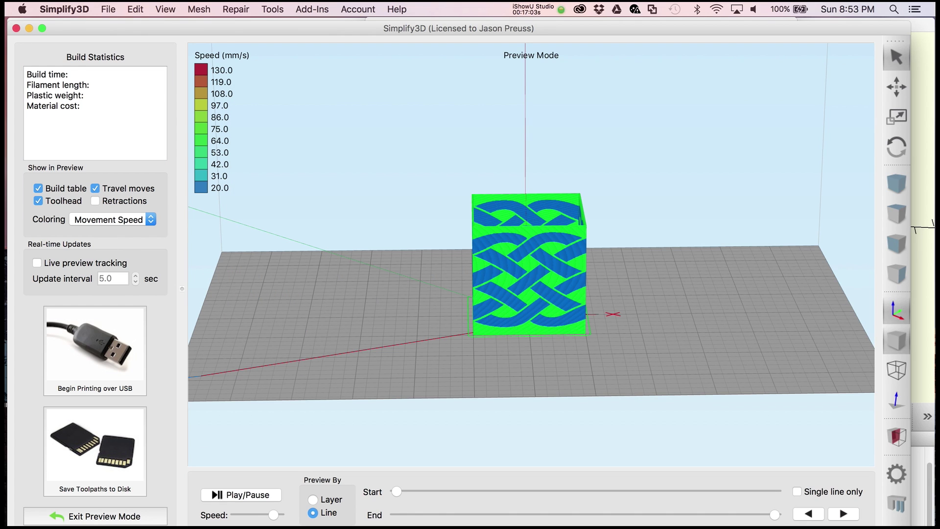
pyautogui.moveTo(636, 319); pyautogui.dragTo(628, 280)
pyautogui.scroll(2, 628, 280)
pyautogui.scroll(5, 531, 254)
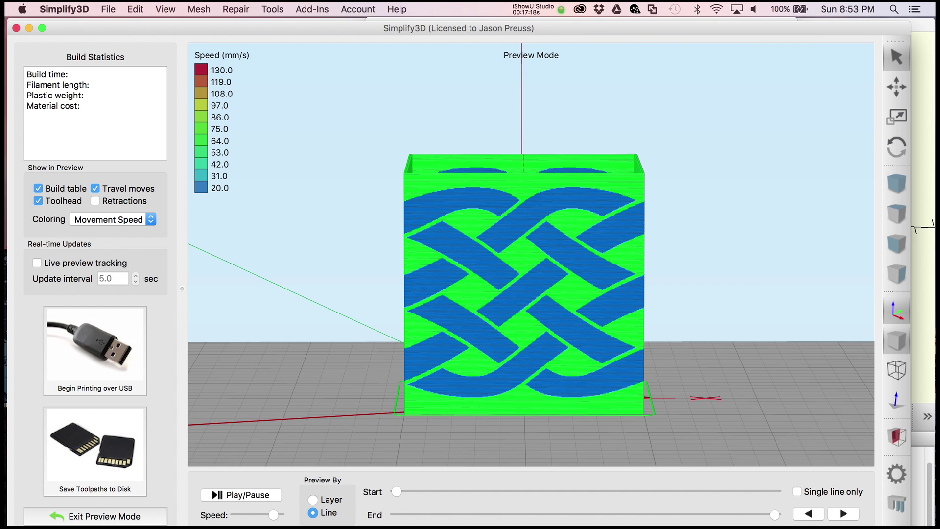
pyautogui.scroll(-5, 531, 254)
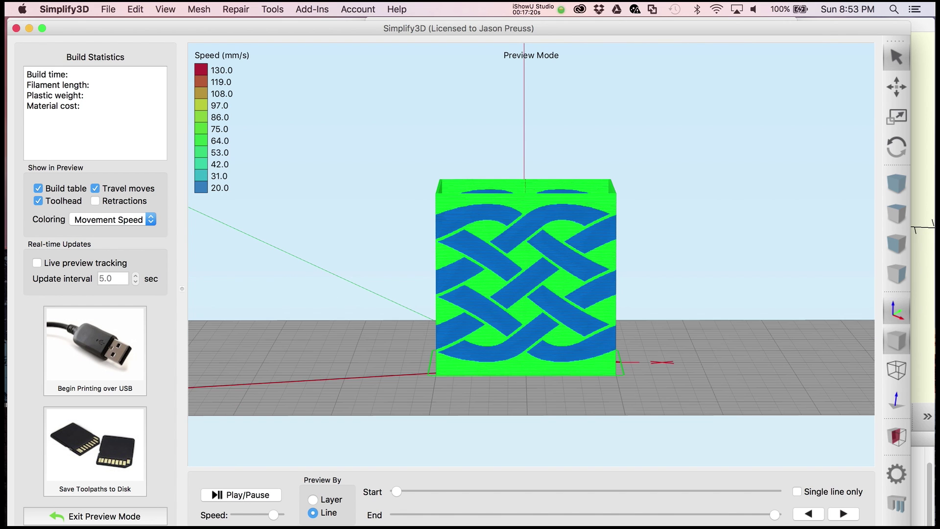
pyautogui.moveTo(531, 254); pyautogui.dragTo(537, 291)
# Switch to VelocityPainting, move its window over the middle of the preview, and set the paint type to Spherical
pyautogui.moveTo(6, 73)
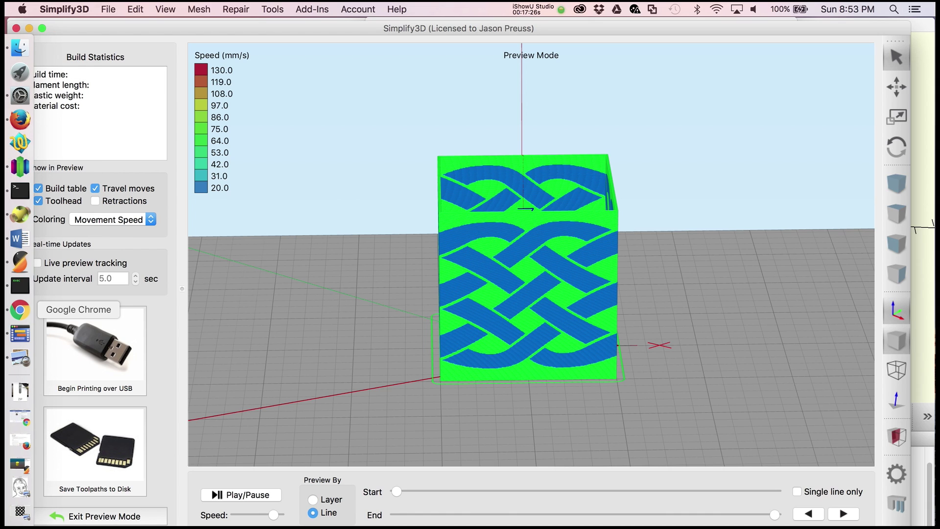
pyautogui.click(20, 285)
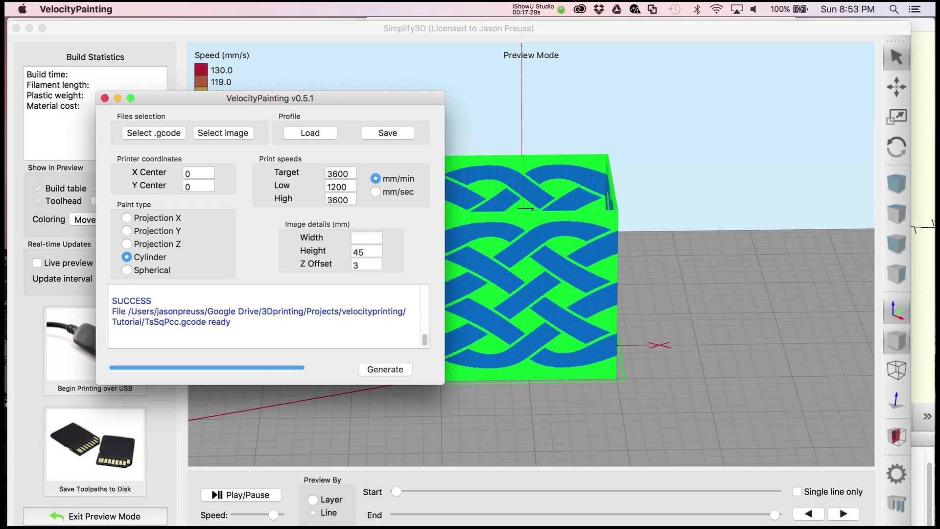
pyautogui.moveTo(196, 98); pyautogui.dragTo(354, 94)
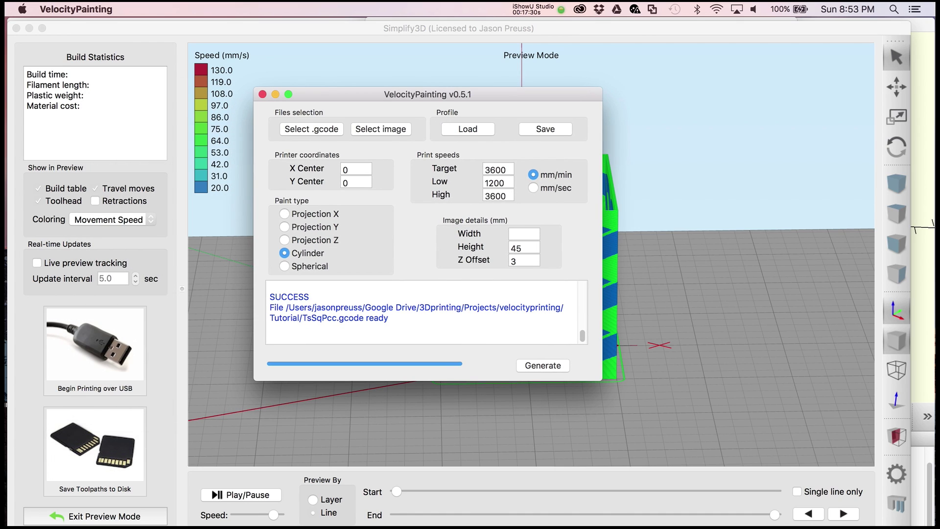
pyautogui.click(284, 266)
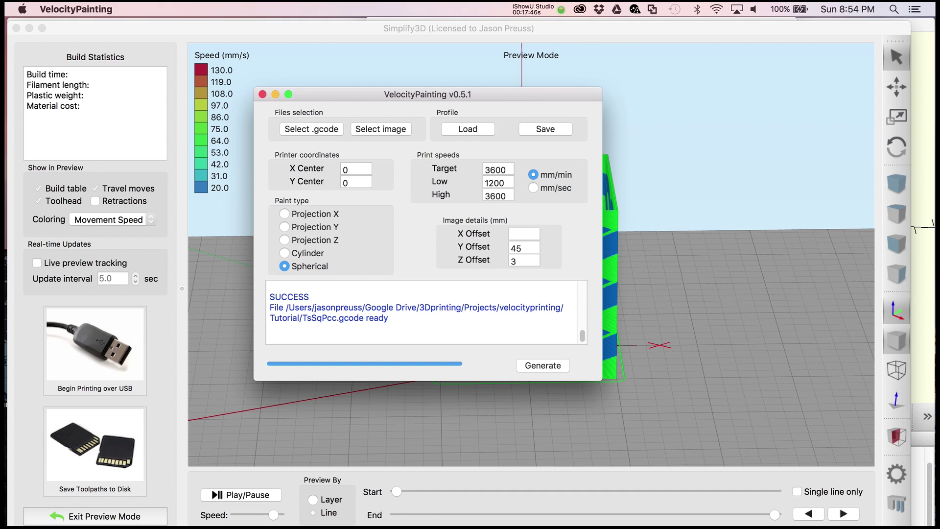
# Switch to Simplify3D and preview TsSqPs.gcode from the Tutorial folder
pyautogui.press('super+Tab')
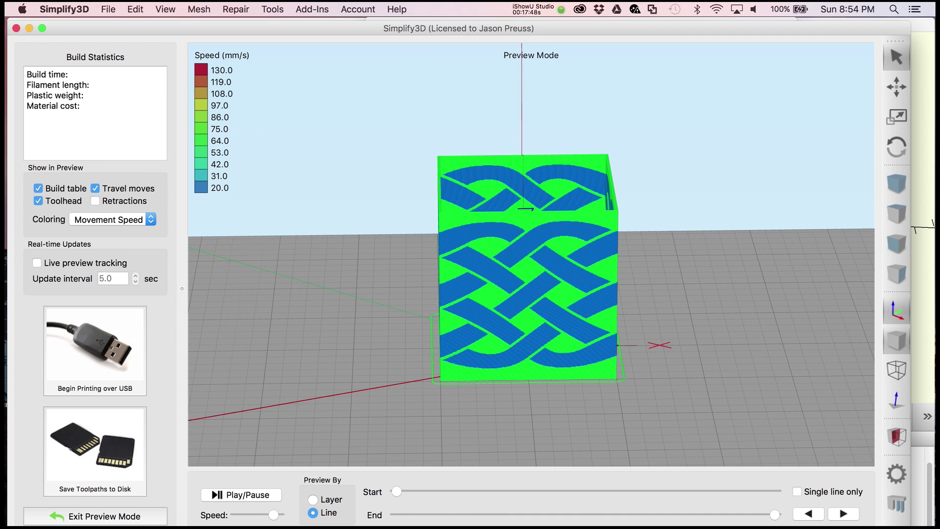
pyautogui.click(108, 9)
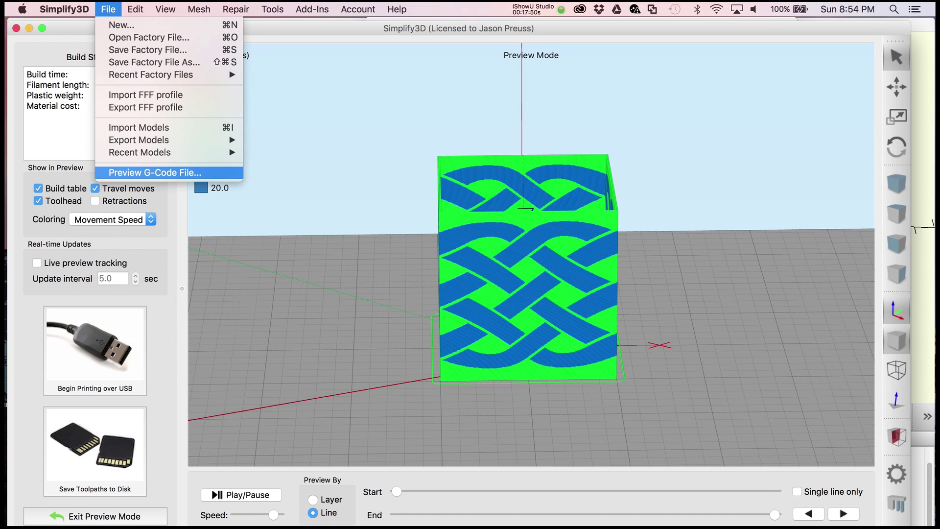
pyautogui.click(146, 172)
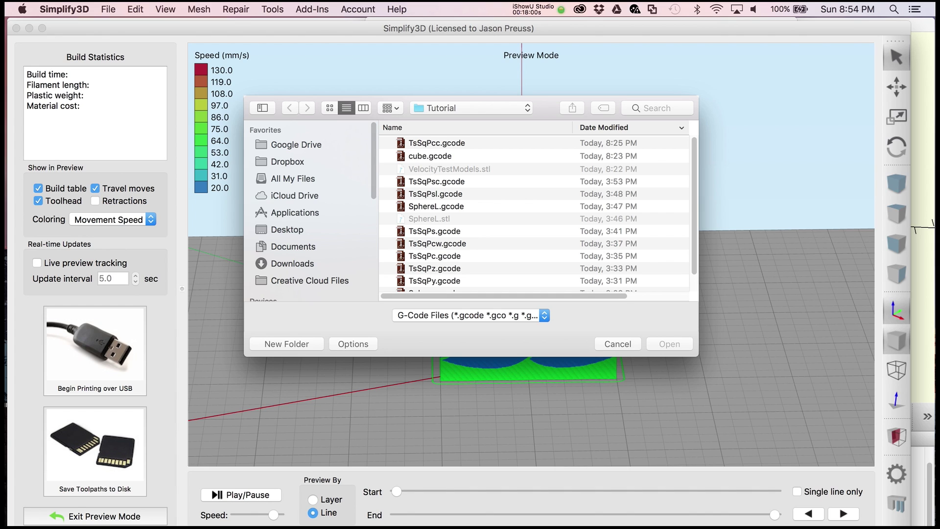
pyautogui.click(437, 181)
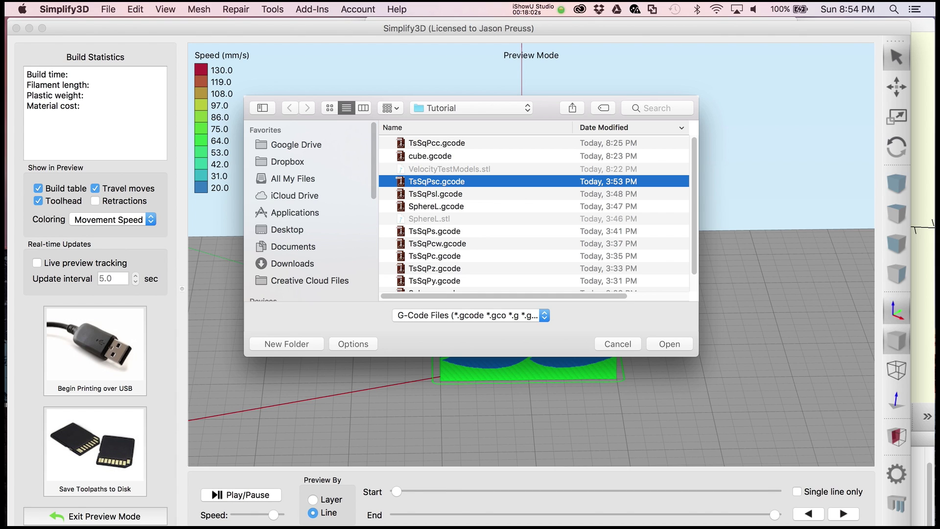
pyautogui.click(435, 231)
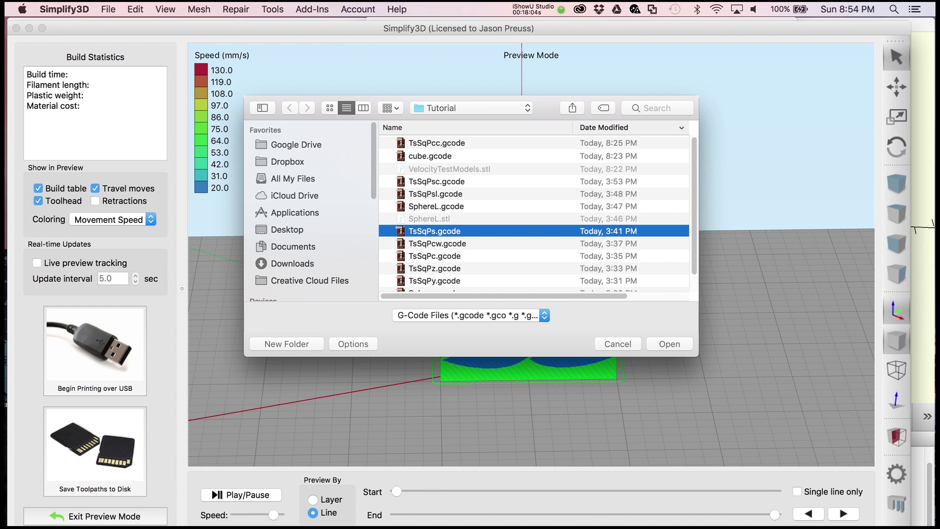
pyautogui.press('Return')
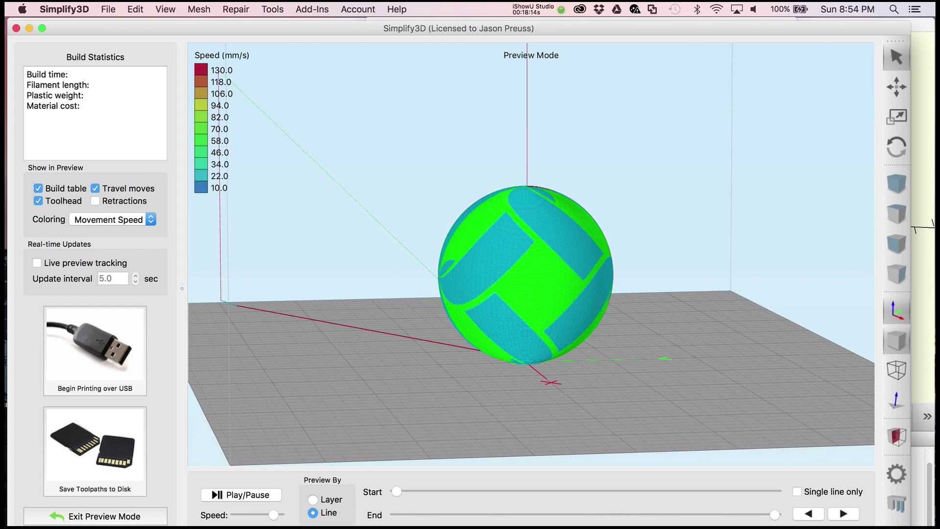
# Look at the minimized square Celtic knot screenshot in Preview, minimize it again, and examine the pattern around the sphere in Simplify3D
pyautogui.moveTo(10, 390)
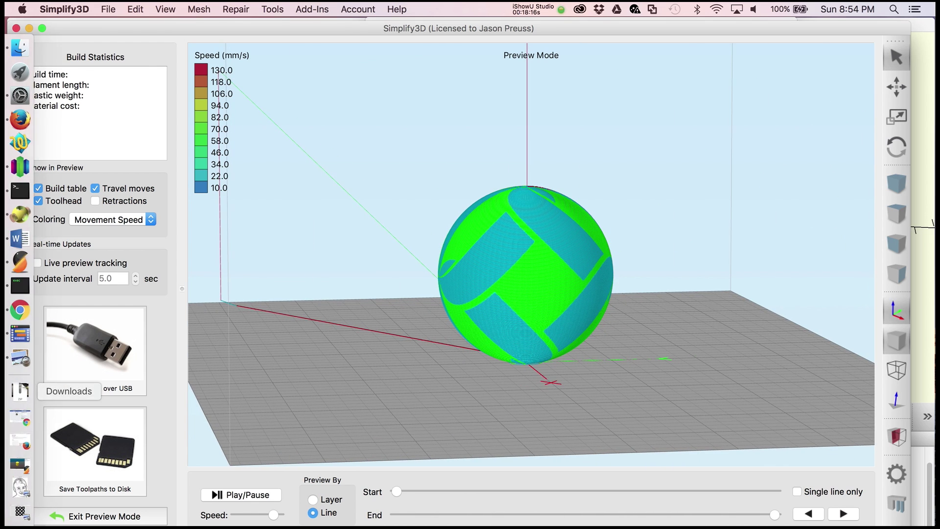
pyautogui.click(20, 510)
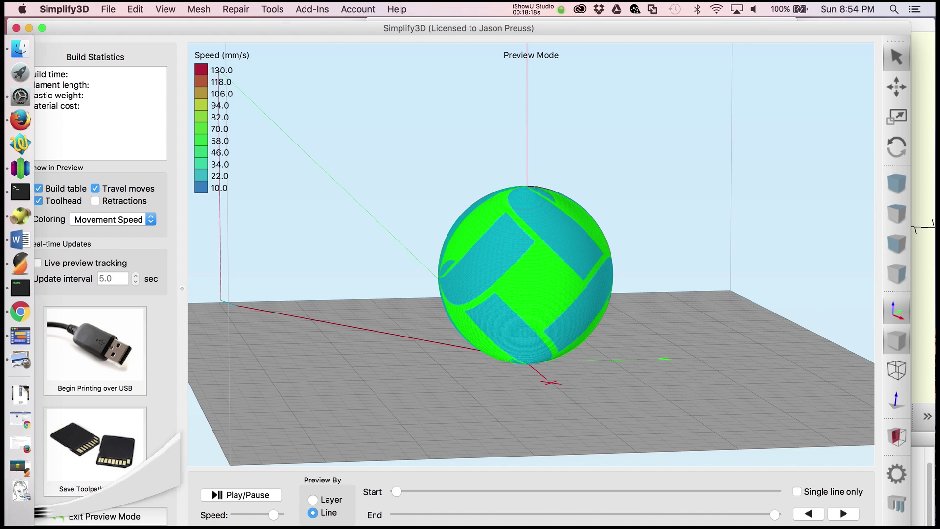
pyautogui.moveTo(196, 68); pyautogui.dragTo(689, 171)
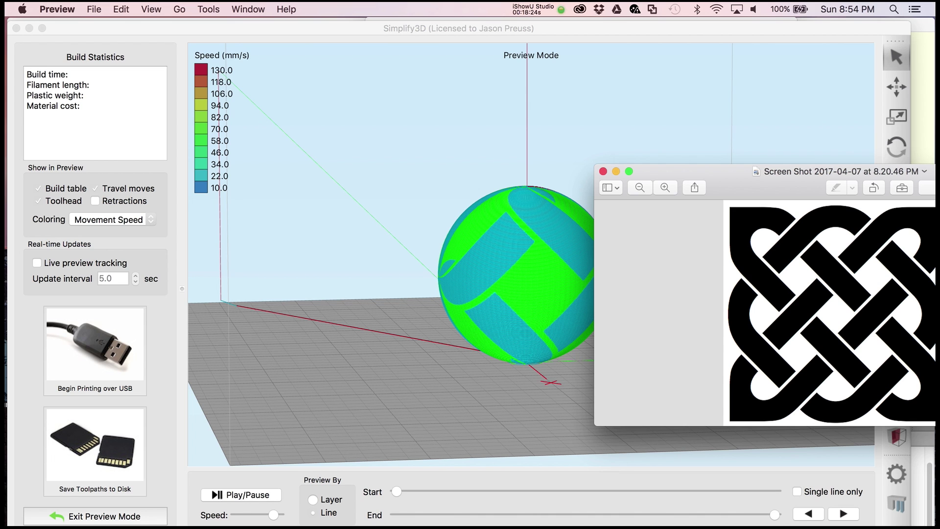
pyautogui.moveTo(690, 170); pyautogui.dragTo(125, 158)
pyautogui.click(50, 159)
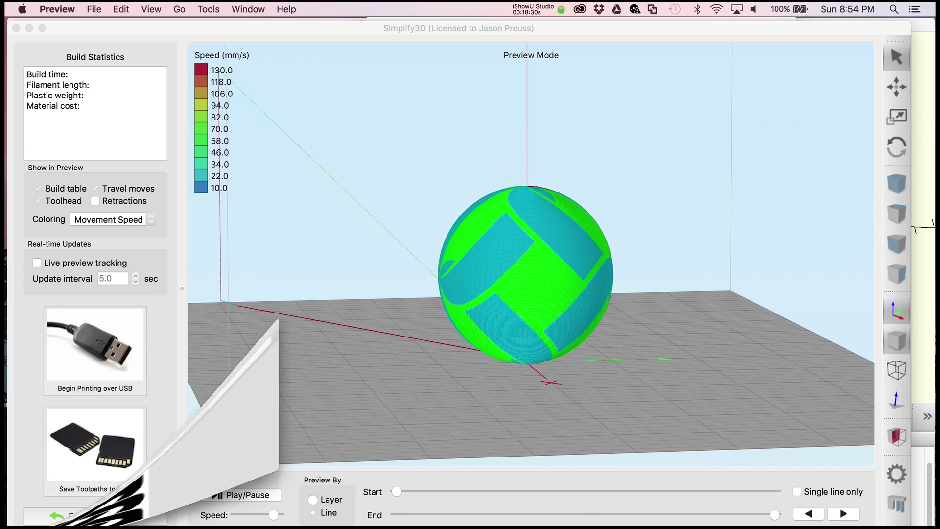
pyautogui.moveTo(489, 235); pyautogui.dragTo(588, 259)
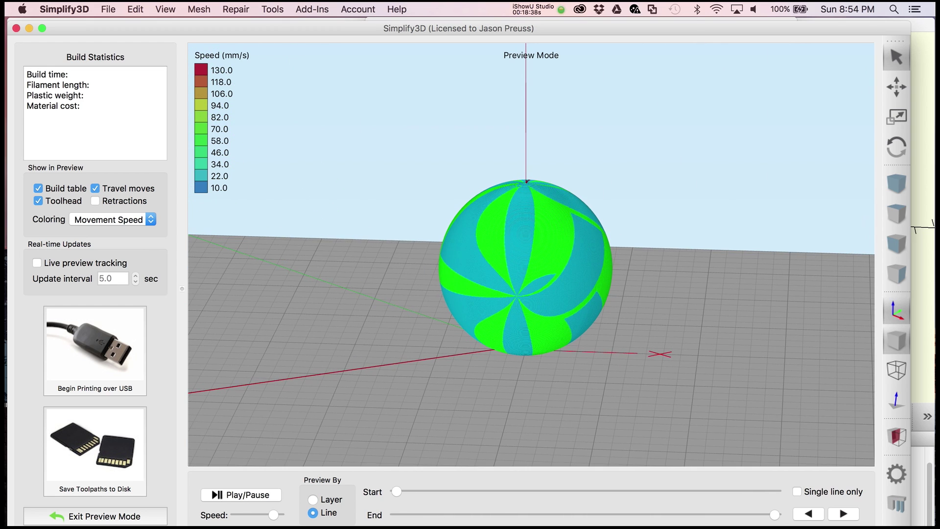
# Switch to VelocityPainting and try to generate the G-code with the Spherical paint type and no X offset
pyautogui.moveTo(19, 167)
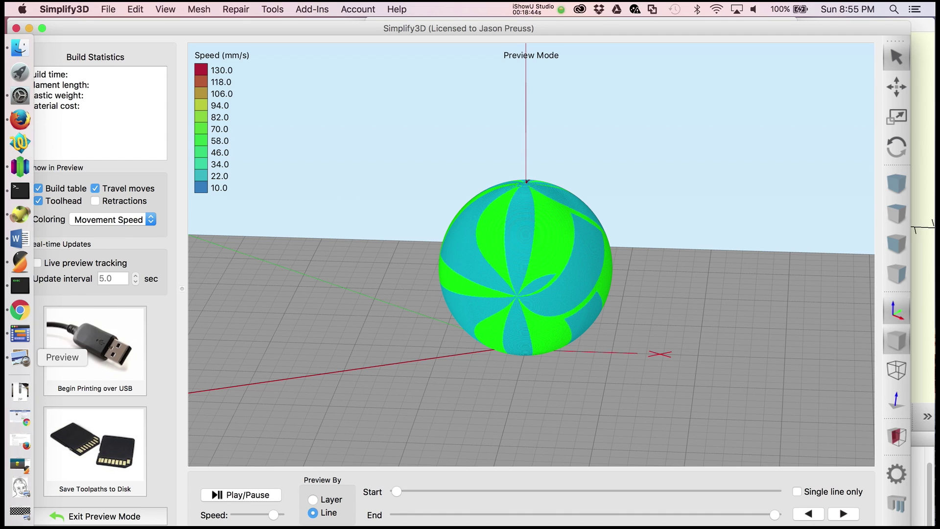
pyautogui.click(20, 286)
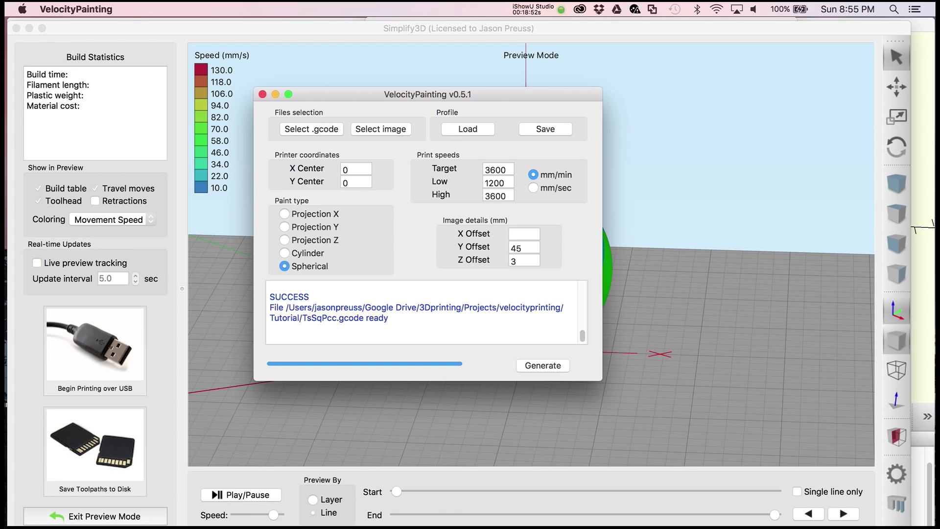
pyautogui.click(542, 365)
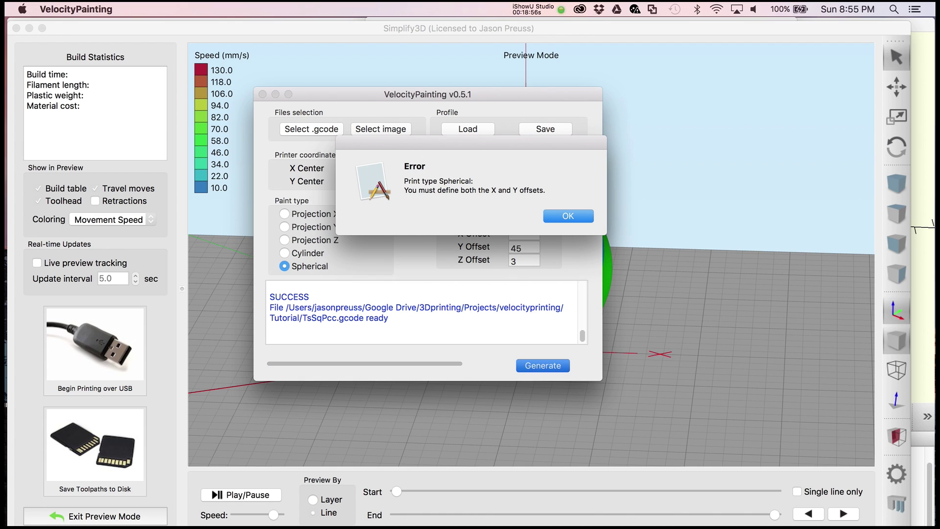
pyautogui.press('Return')
pyautogui.click(524, 234)
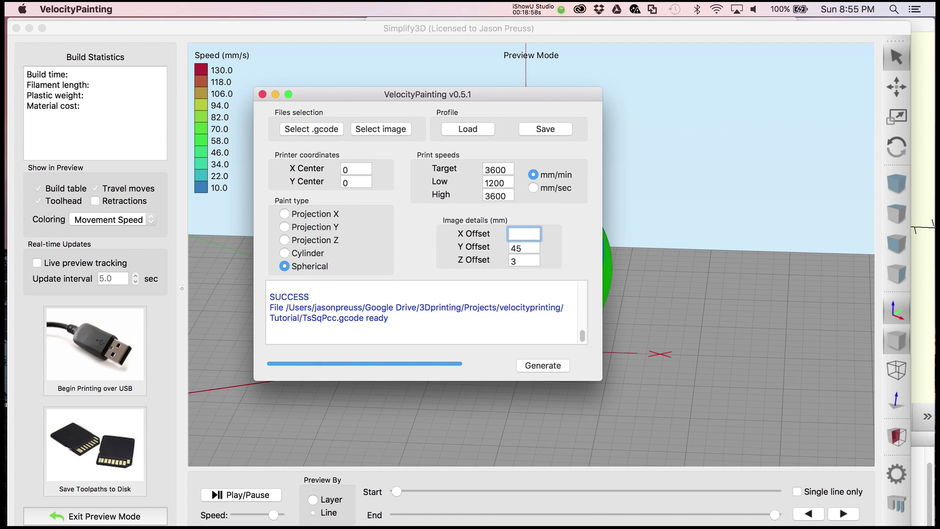
# Set the paint type to Projection X with "-" as the image width, and start generating the G-code but cancel saving it
pyautogui.click(284, 214)
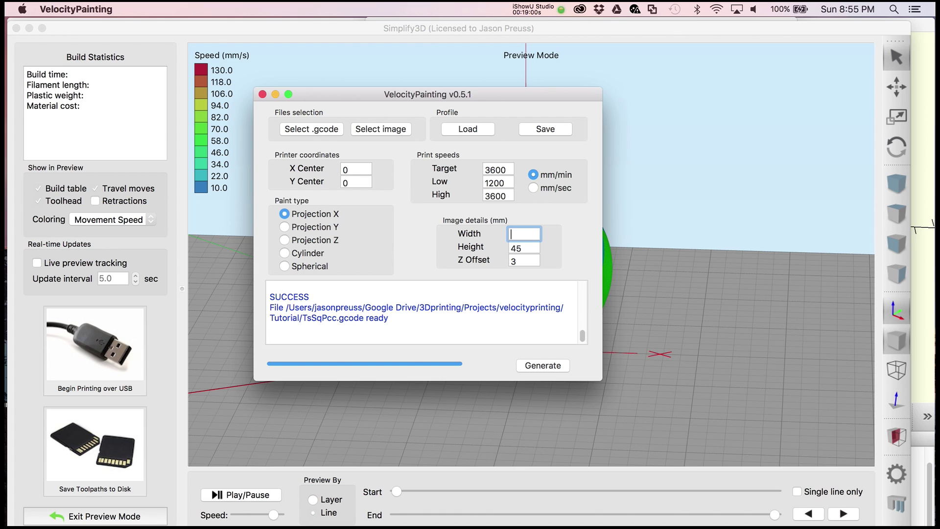
pyautogui.write('-')
pyautogui.click(543, 365)
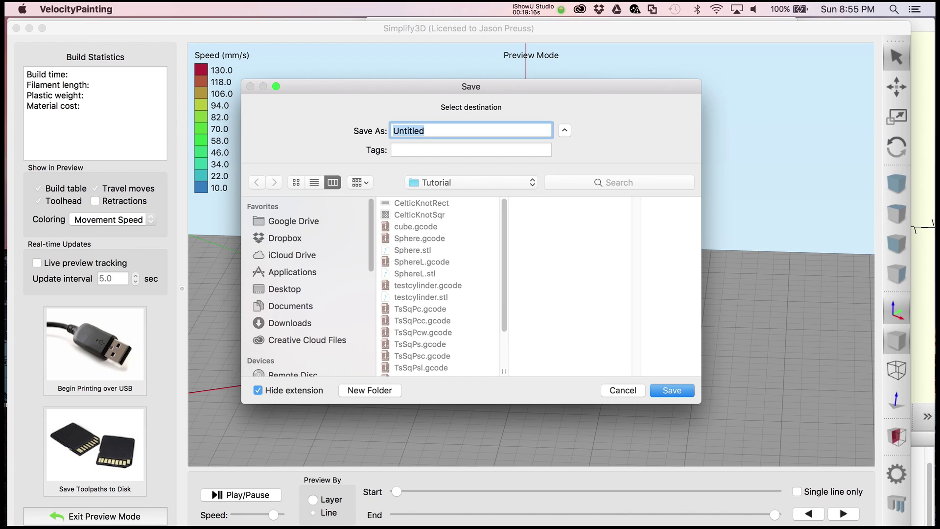
pyautogui.press('Escape')
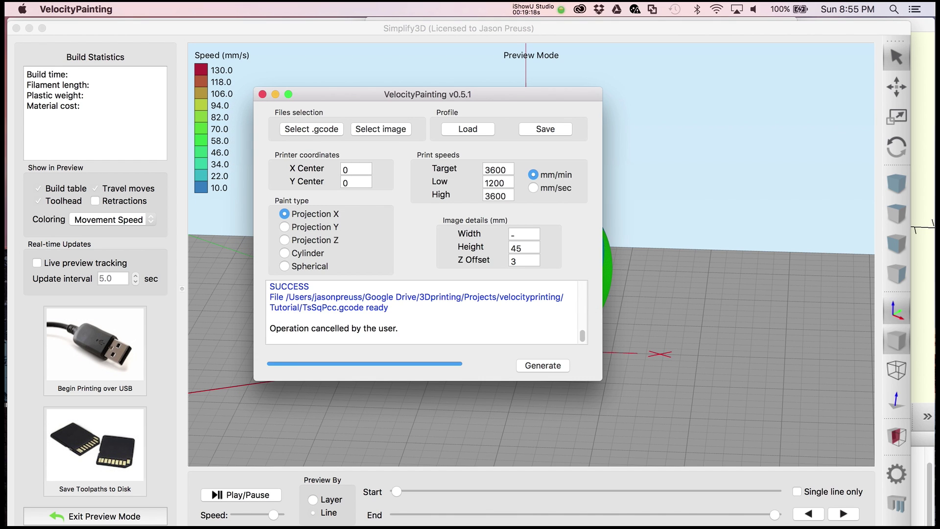
# Switch to Simplify3D and examine where the pattern converges on the side of the sphere
pyautogui.press('super+Tab')
pyautogui.moveTo(526, 255)
pyautogui.mouseDown()
pyautogui.moveTo(514, 313)
pyautogui.moveTo(519, 248)
pyautogui.mouseUp()
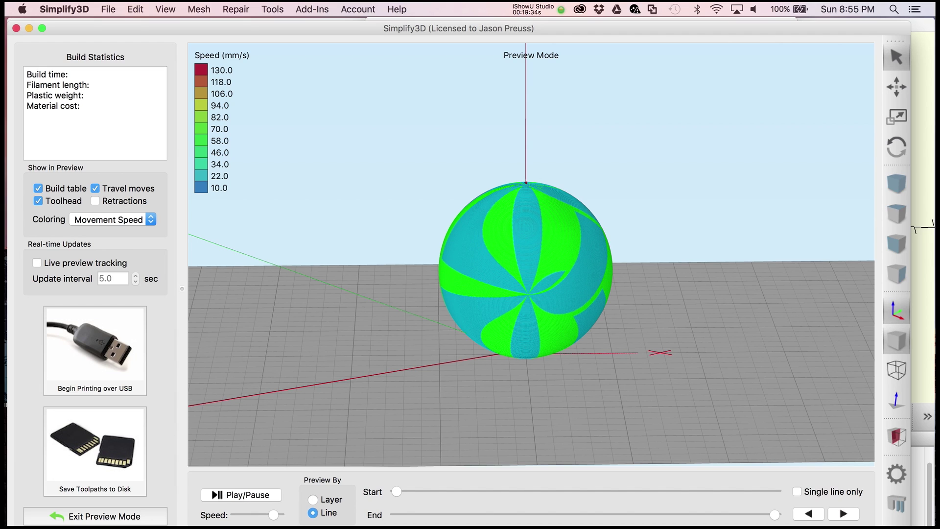
pyautogui.moveTo(531, 274)
pyautogui.mouseDown()
pyautogui.moveTo(563, 273)
pyautogui.moveTo(519, 275)
pyautogui.moveTo(667, 274)
pyautogui.moveTo(524, 284)
pyautogui.mouseUp()
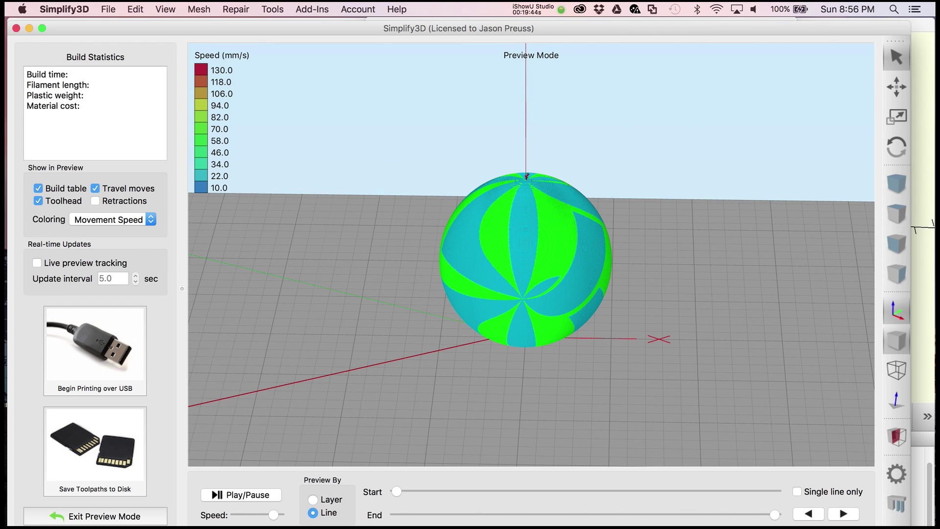